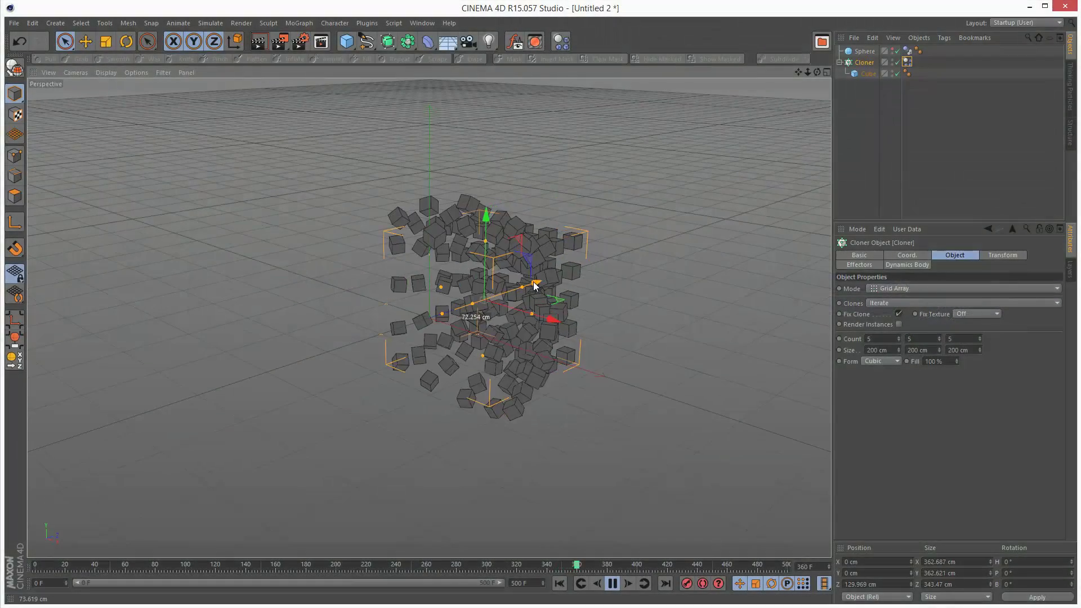
- Slide the old scattered cube setup along its Z depth axis
left_click_drag(452, 311, 559, 304)
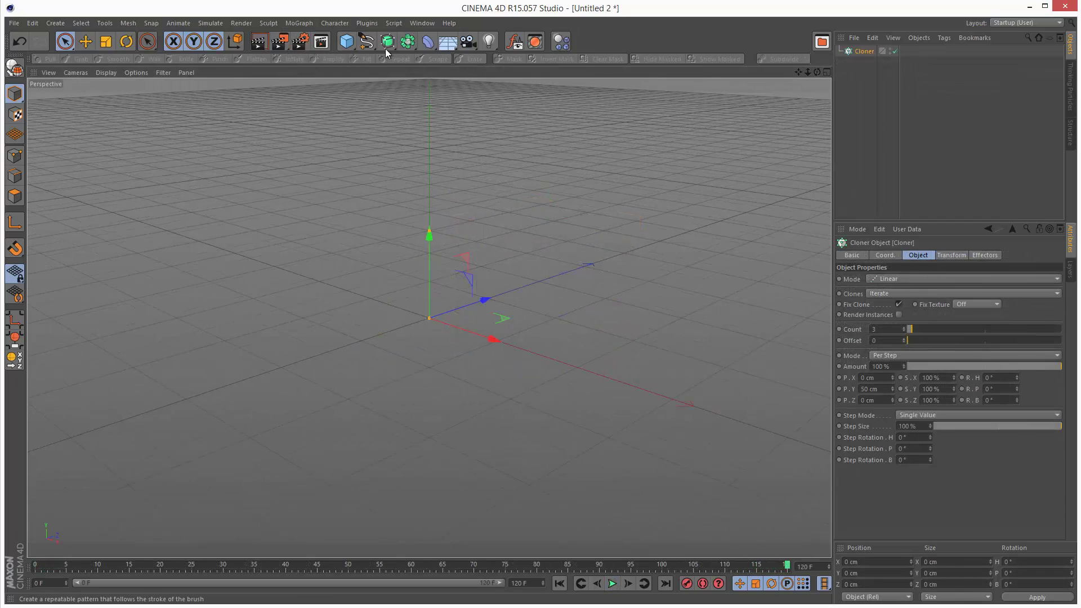
- Add a Cube primitive and nest it under the Cloner as its child
left_click(346, 41)
left_click(394, 53)
left_click_drag(893, 54, 870, 62)
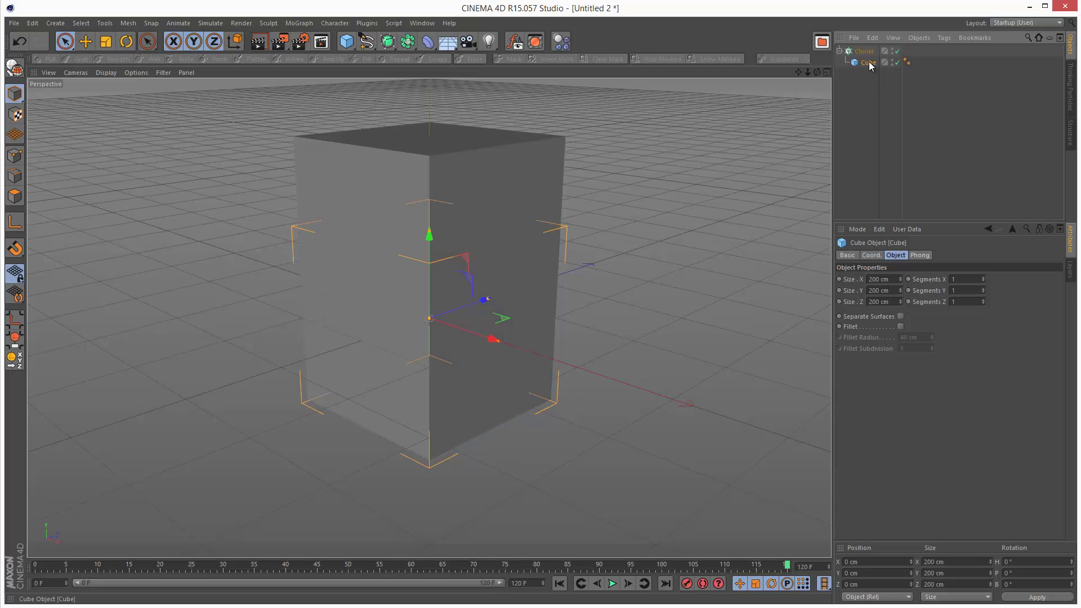
- Set the cube's Size X, Y and Z to 22 cm
double_click(877, 279)
type("22")
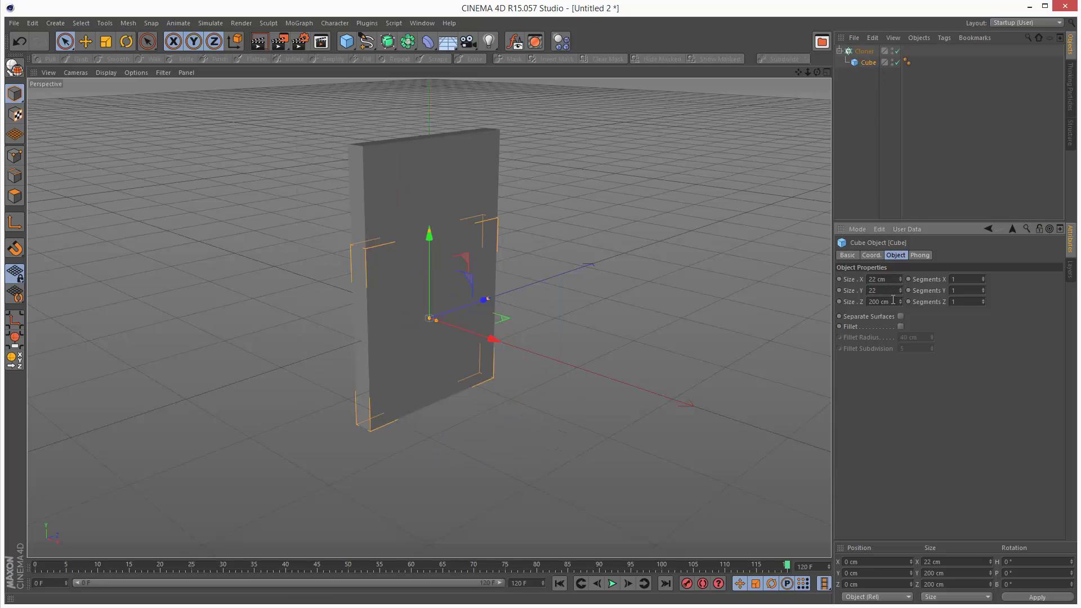
type("22")
key("Tab")
type("2")
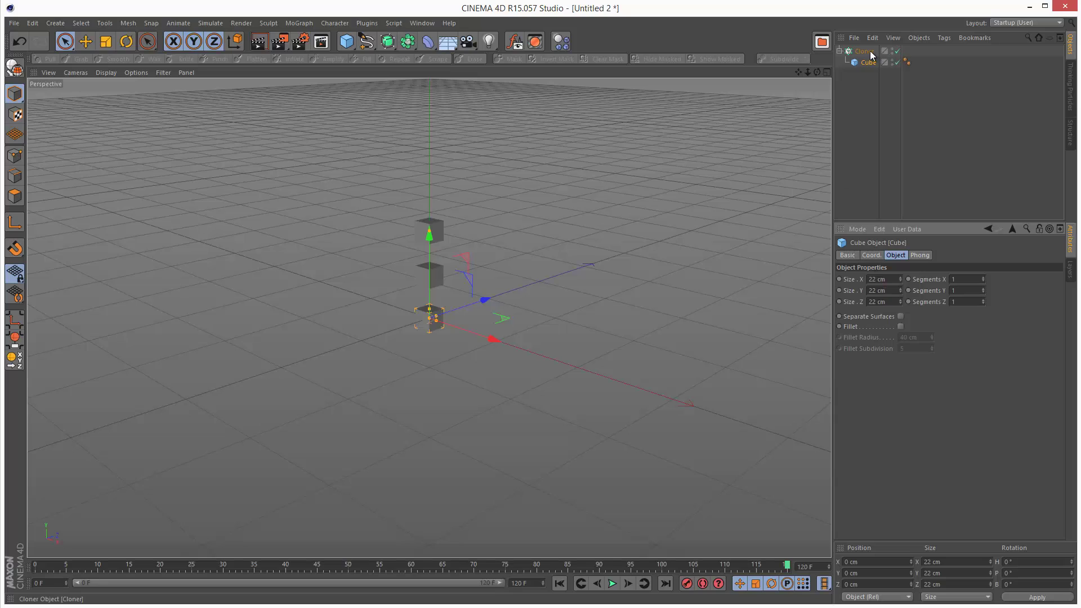
left_click(870, 51)
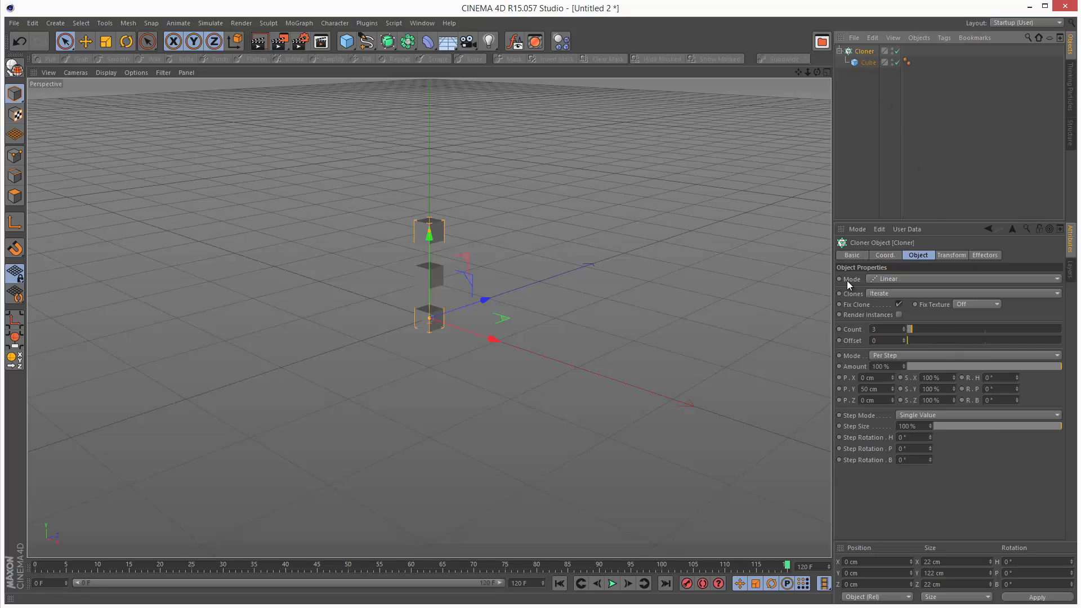
- Switch the Cloner to Grid Array mode with a count of 5 × 5 × 5
left_click(884, 280)
left_click(897, 324)
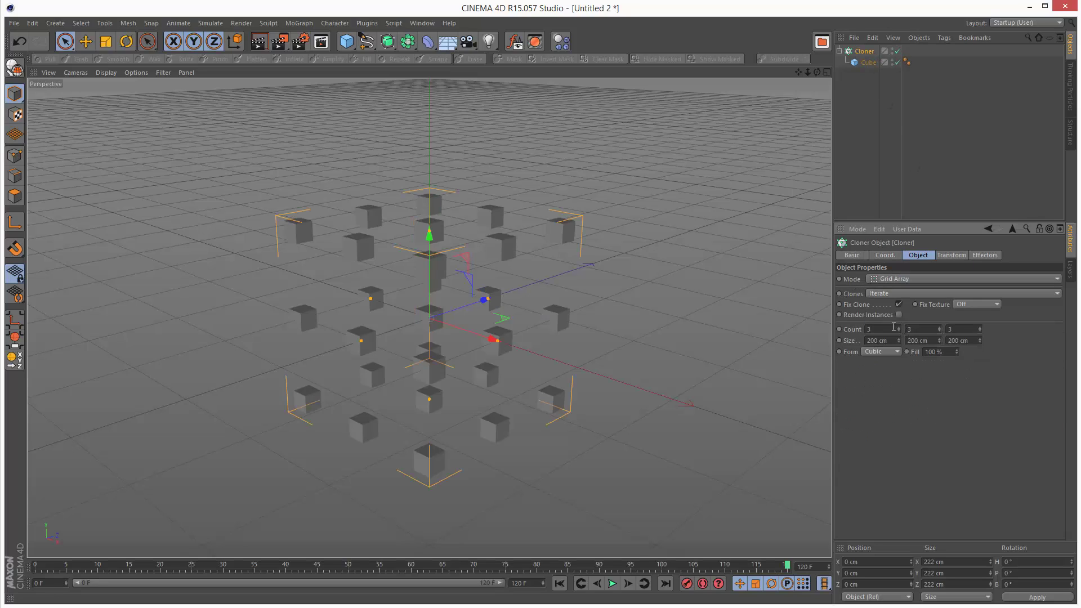
type("5")
key("Tab")
type("5")
key("Tab")
type("5")
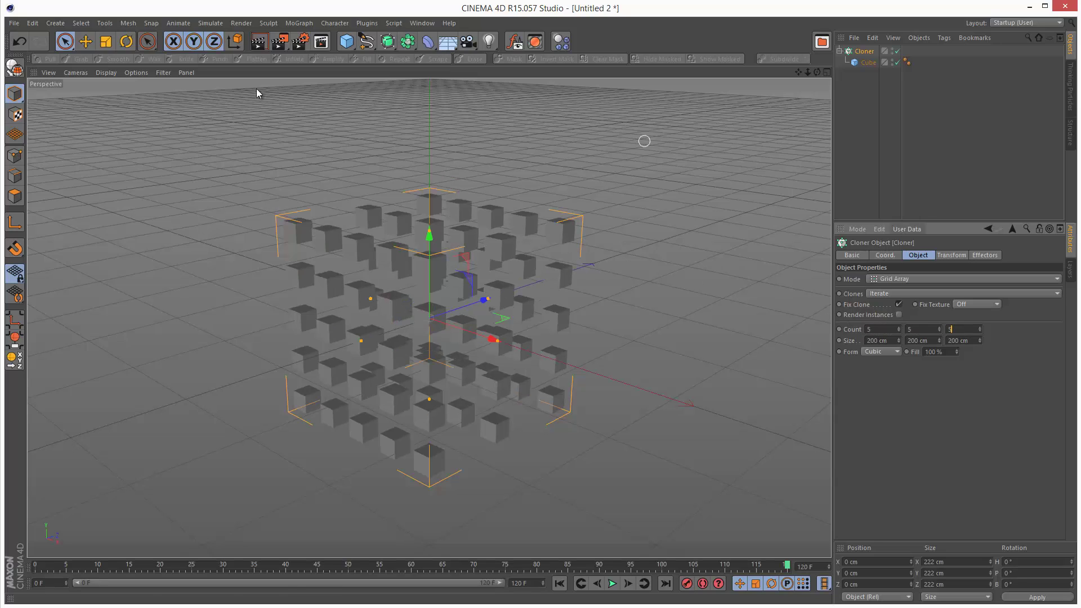
- Set the viewport display to Constant Shading (Lines) and deselect the Cloner
left_click(84, 73)
mouse_move(102, 74)
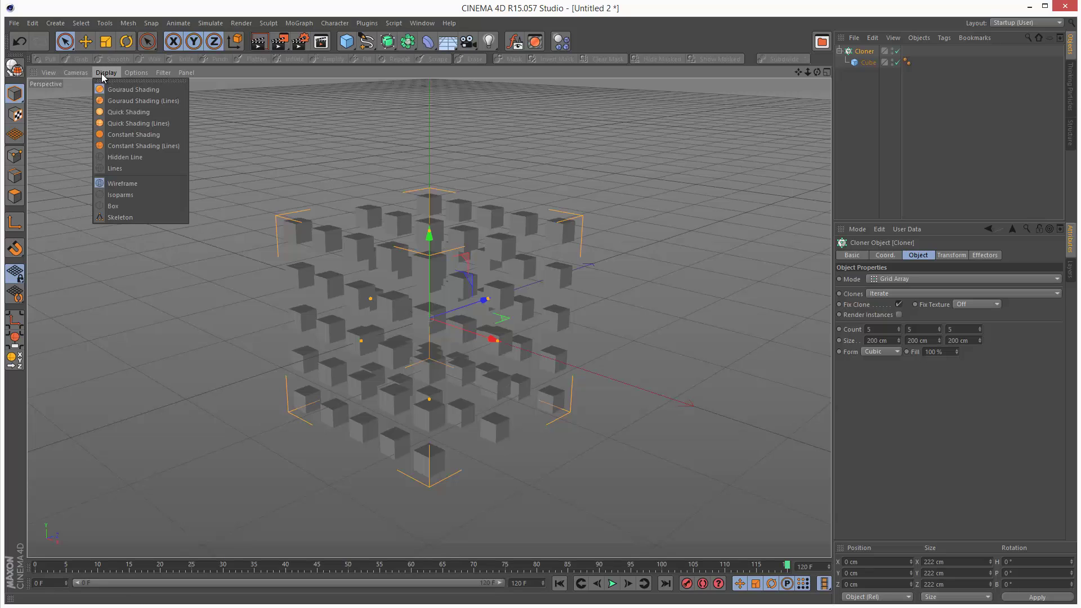
left_click(138, 146)
left_click(948, 133)
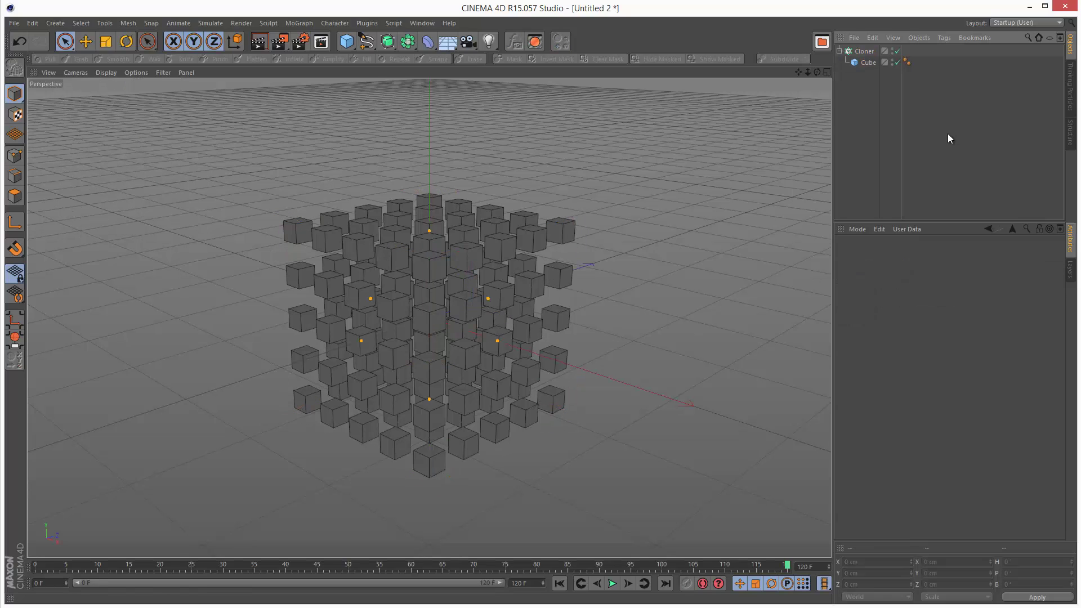
- Add a Rigid Body simulation tag to the Cloner
left_click(867, 52)
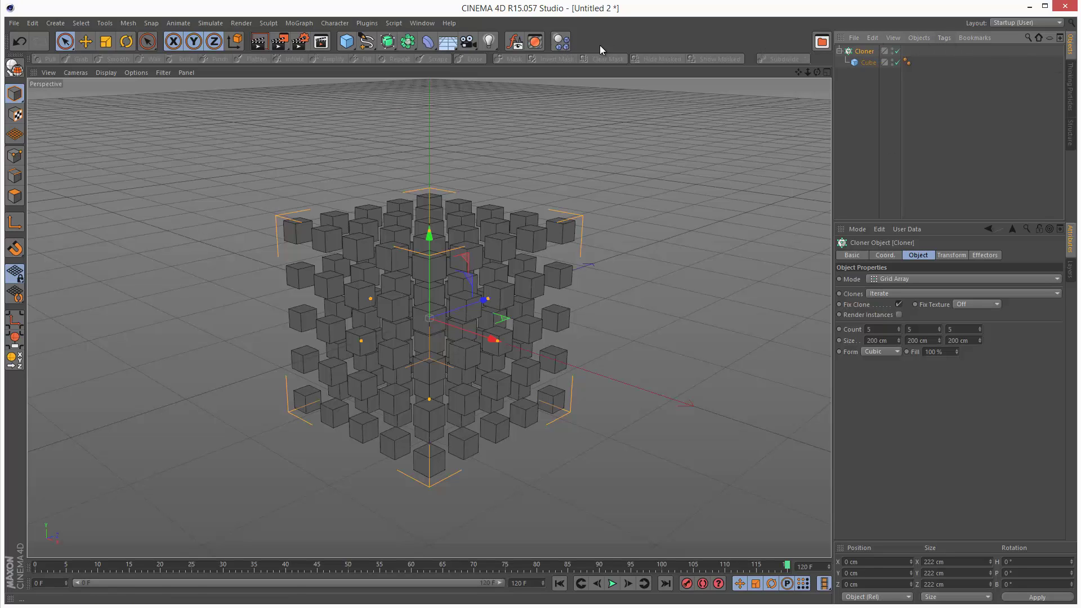
left_click(943, 38)
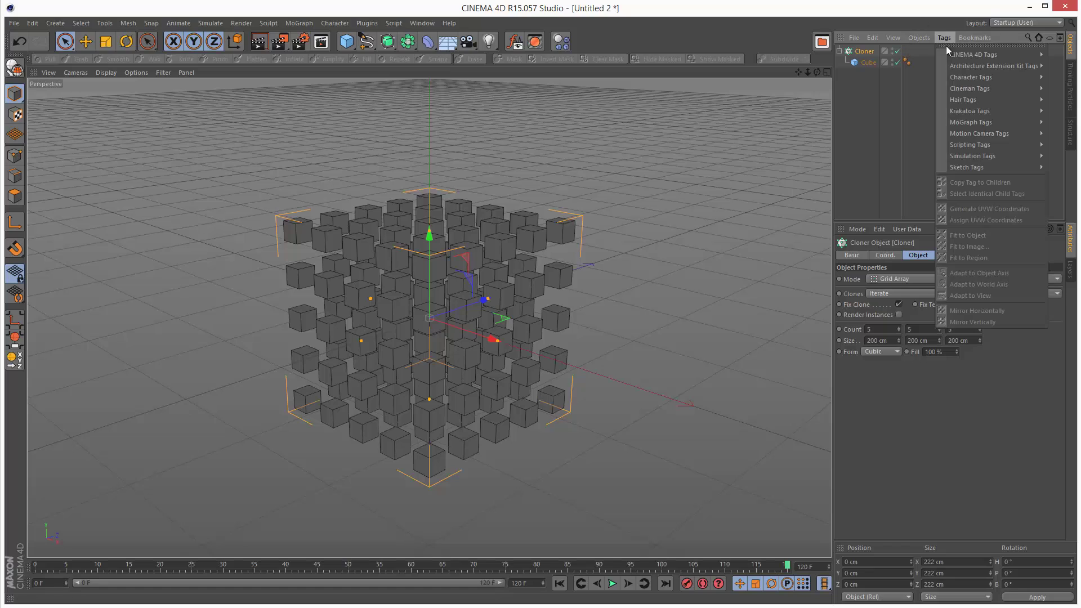
mouse_move(1003, 156)
left_click(1067, 165)
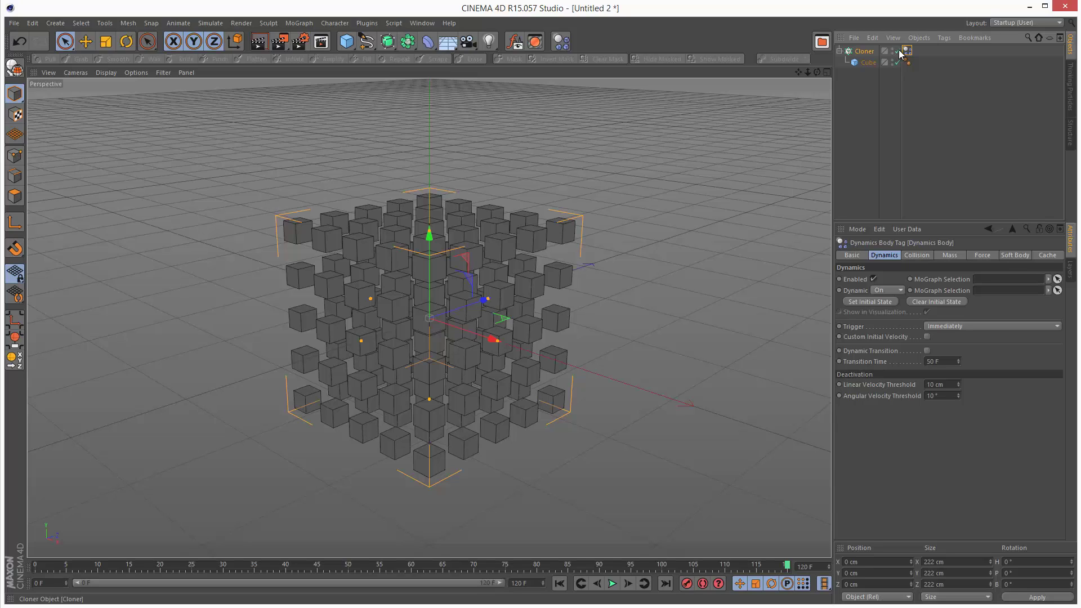
- In the tag's Collision tab, set Inherit Tag to Apply Tag to Children and Individual Elements to All
left_click(907, 51)
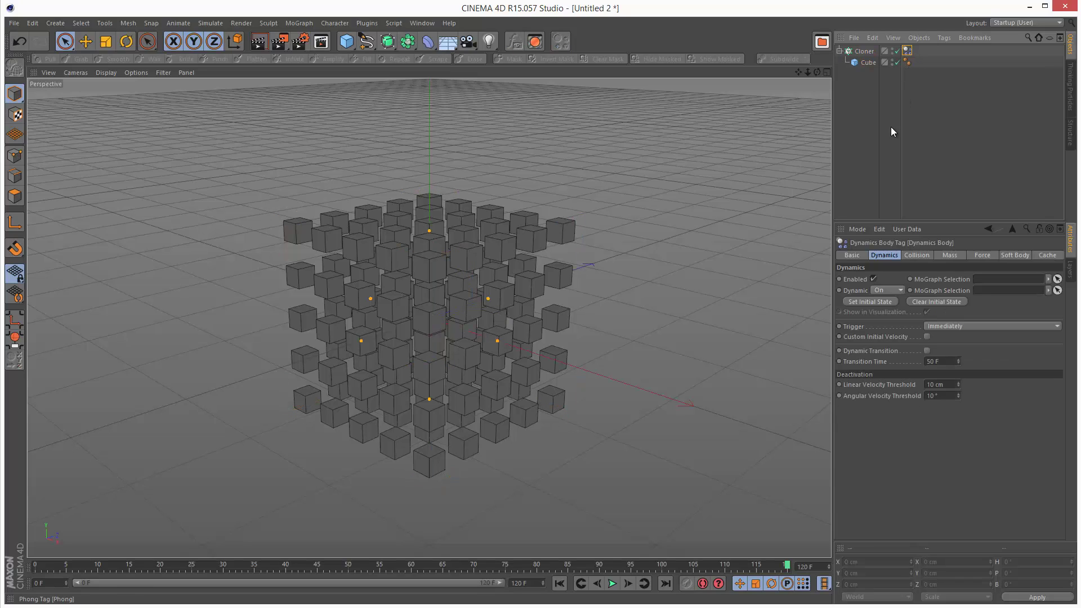
left_click(917, 255)
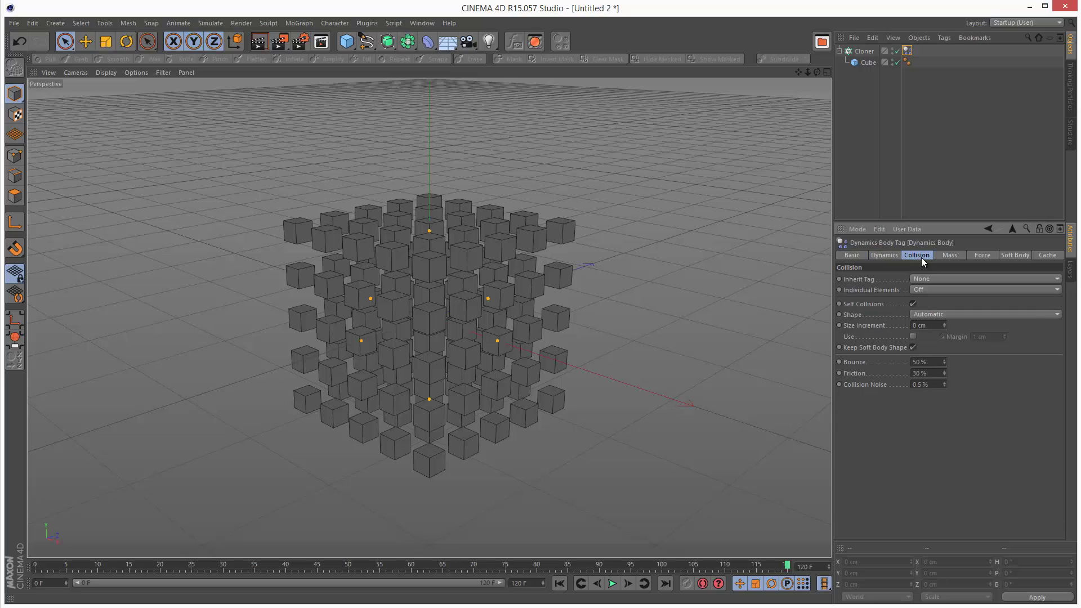
left_click(929, 279)
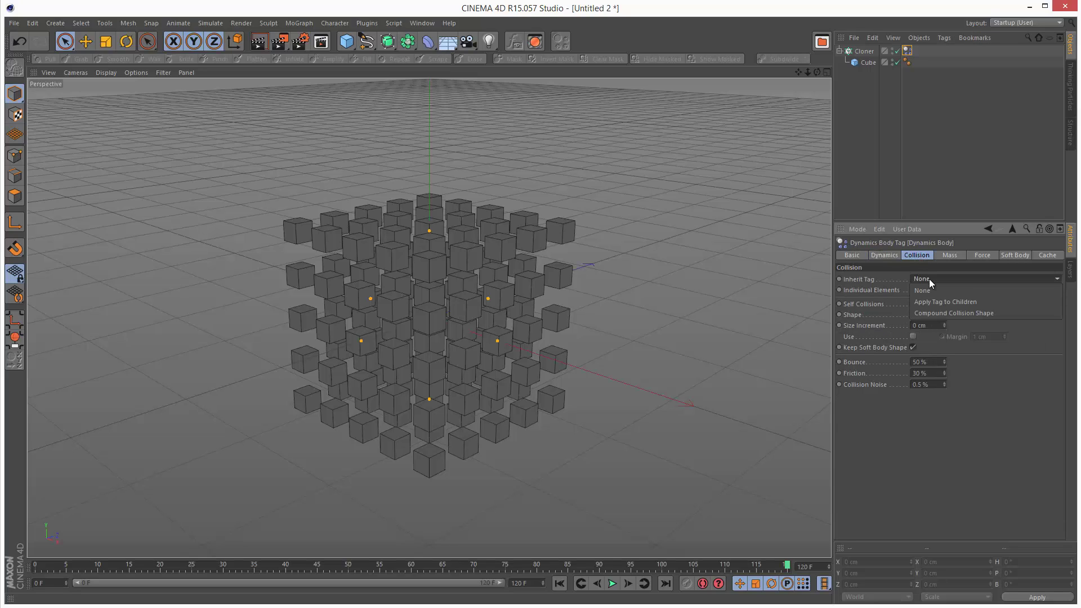
left_click(964, 302)
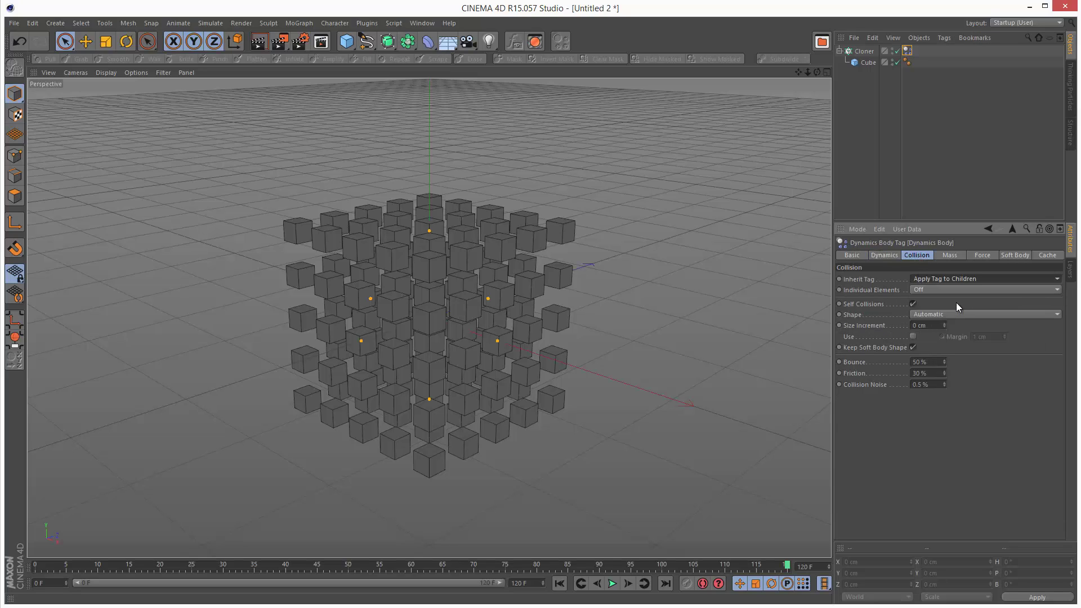
left_click(933, 290)
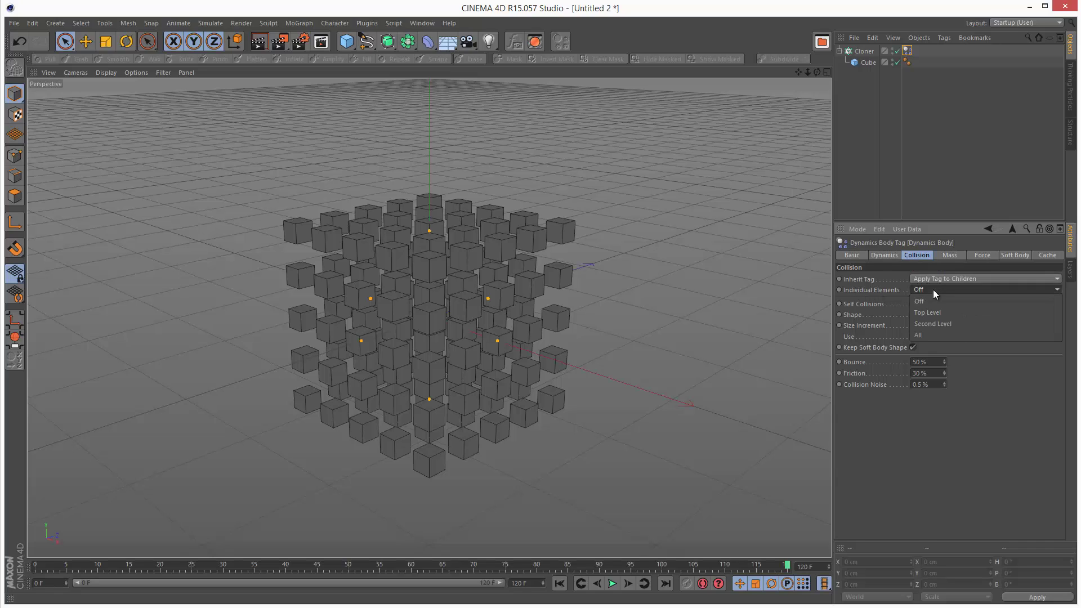
left_click(938, 333)
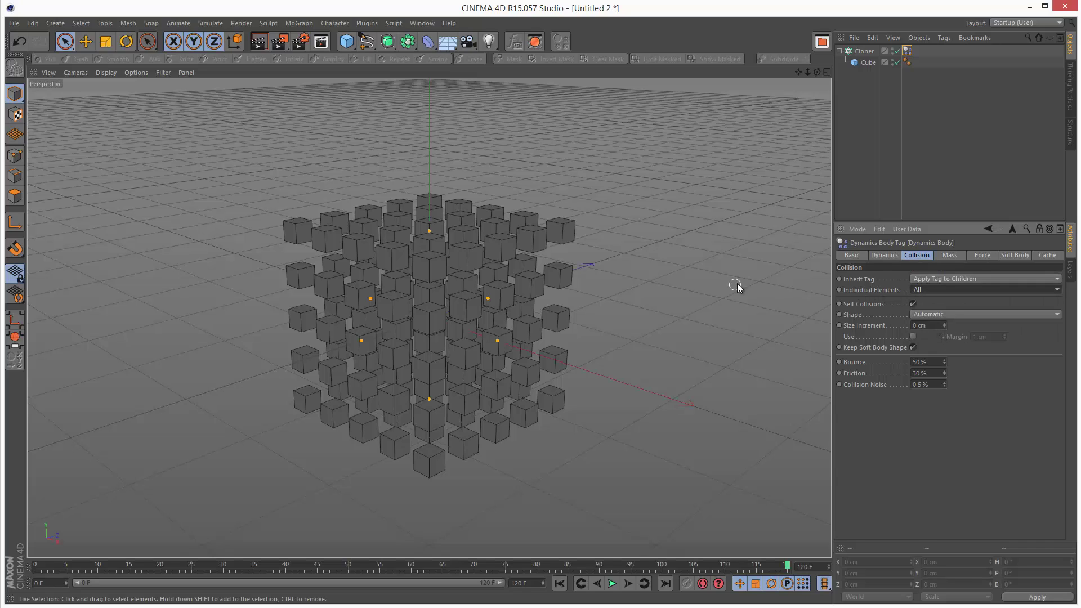
- Test-play the simulation, then stop and rewind to the first frame
left_click(612, 584)
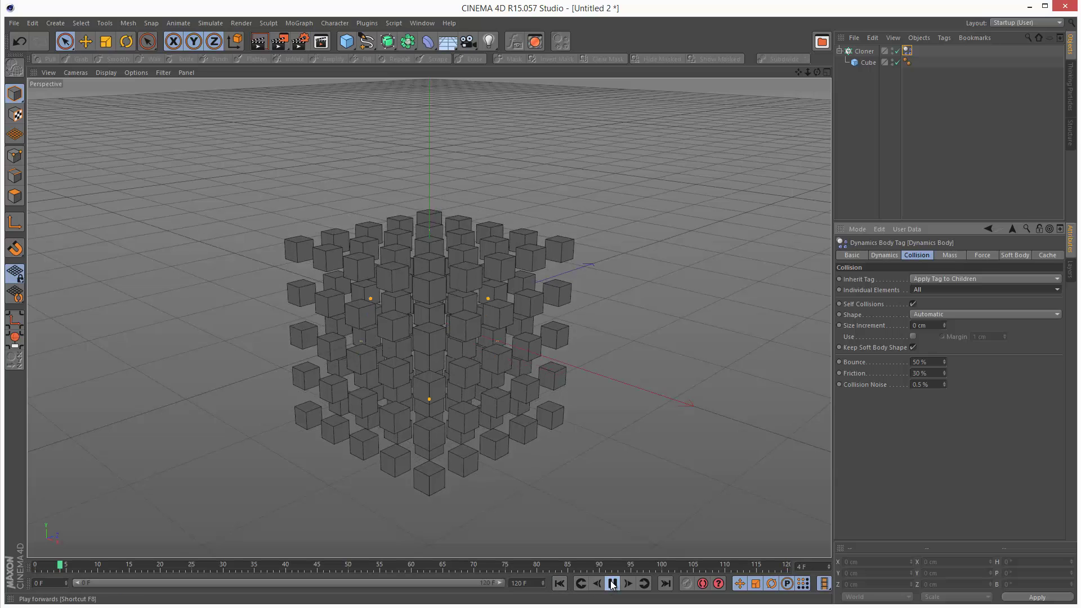
left_click(613, 584)
left_click(559, 584)
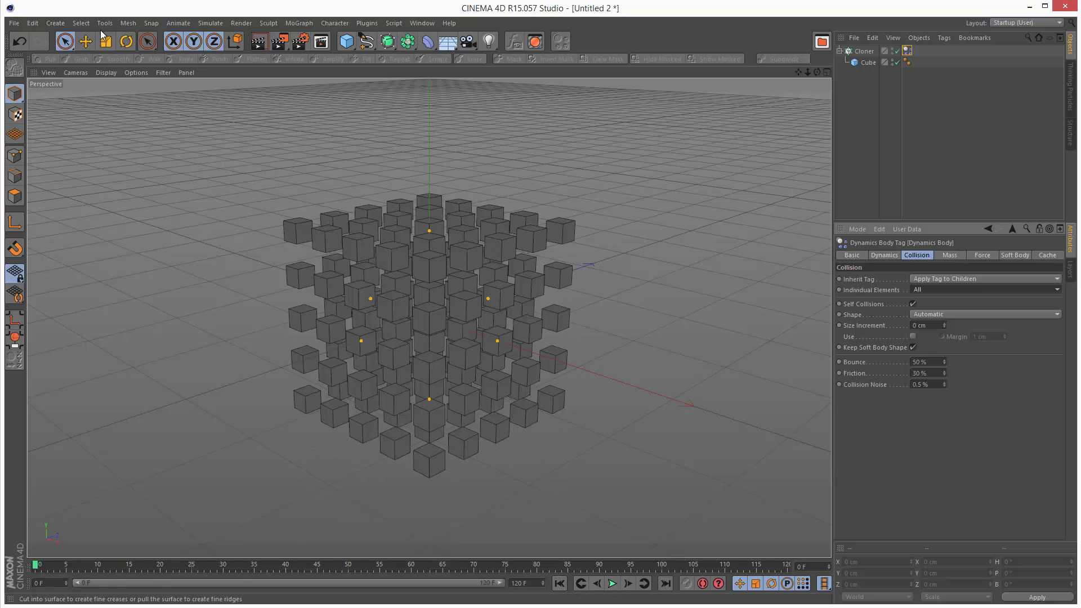
- Set the project's dynamics gravity to 0 cm in Project Settings
left_click(31, 24)
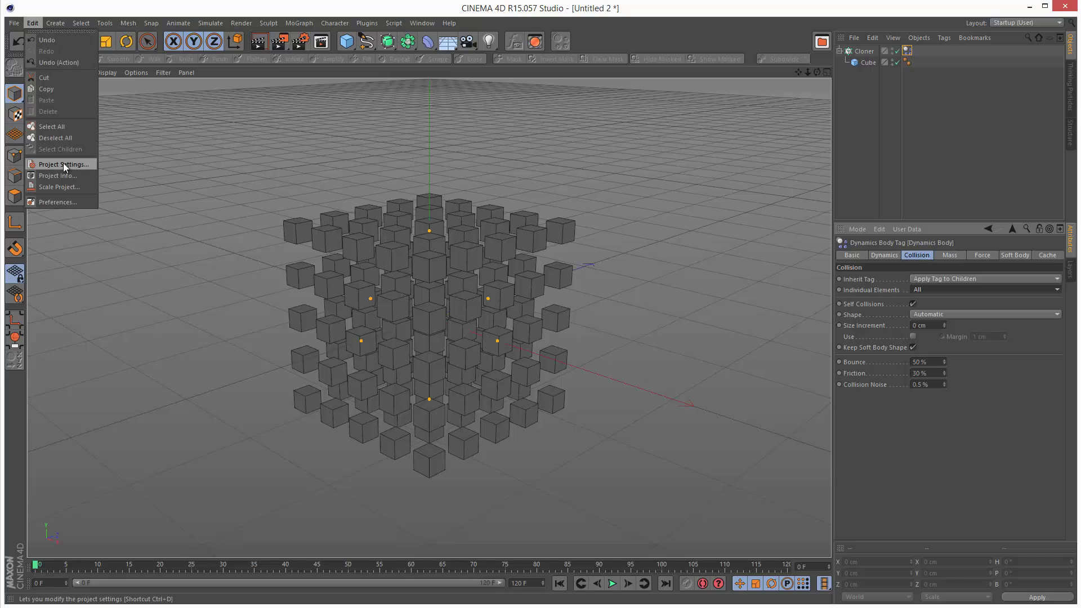
left_click(63, 164)
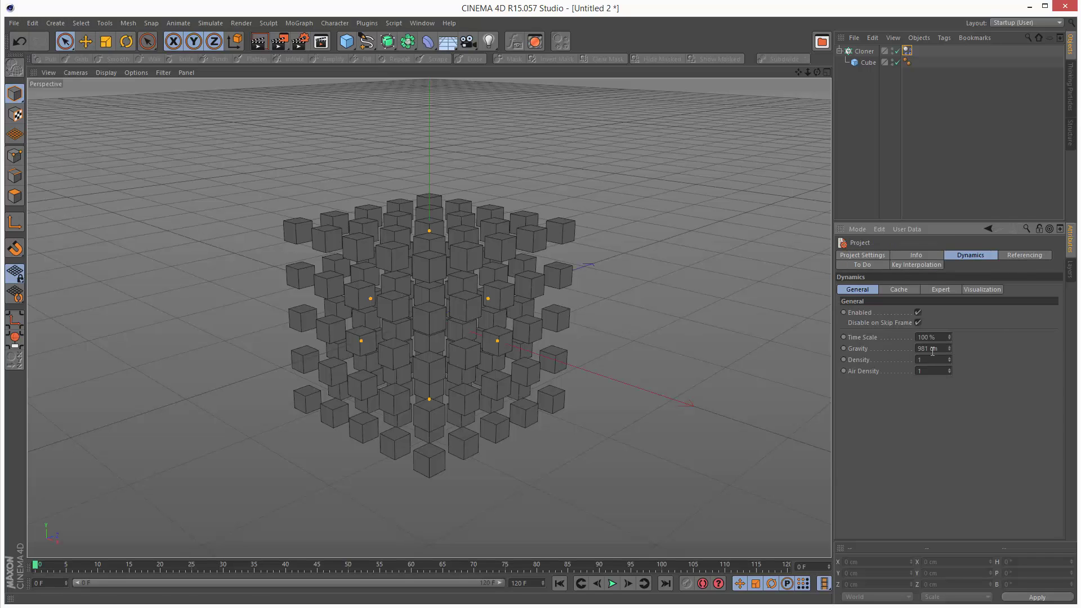
left_click(871, 256)
left_click(981, 257)
type("0")
key("Return")
- Play to check the cubes stay put, rewind to frame 0, and select the Cloner
left_click(612, 584)
left_click(613, 584)
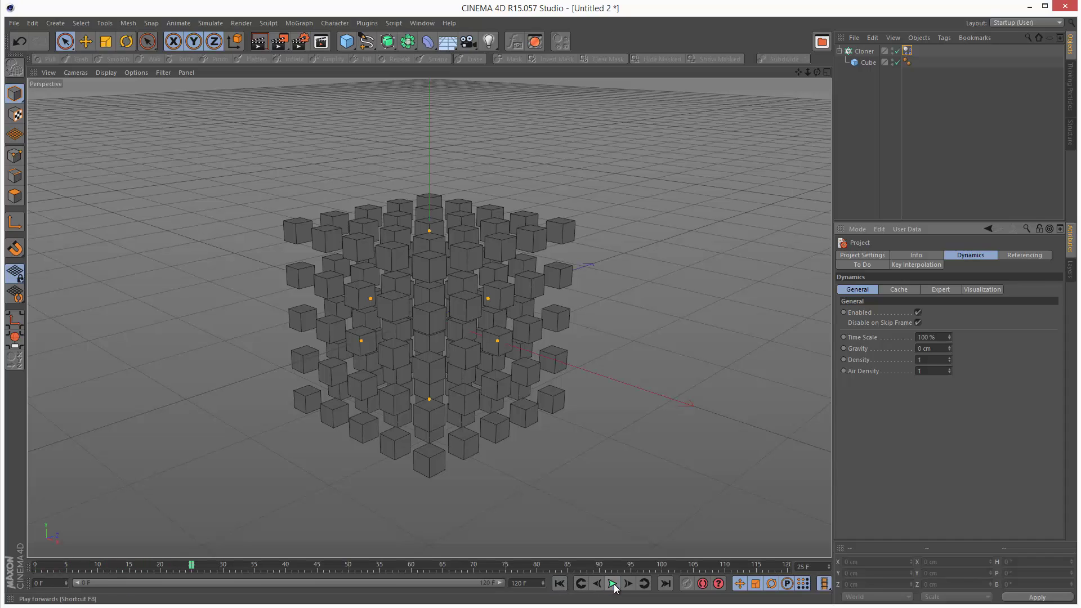
left_click(559, 583)
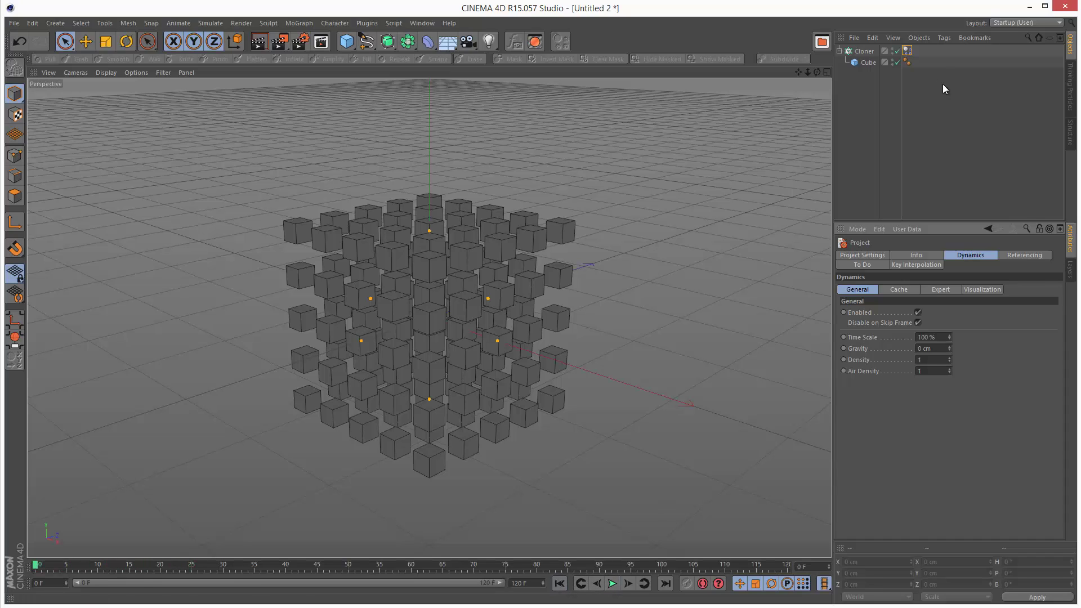
left_click(865, 51)
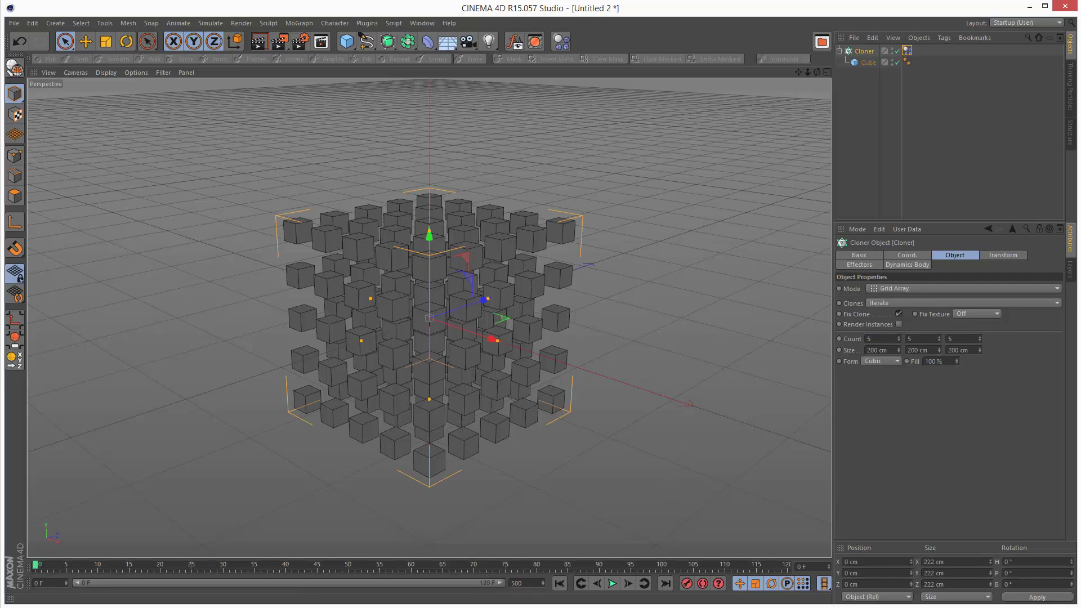
- Set the animation end frame to 500 and extend the preview range to 500
type("500")
key("Return")
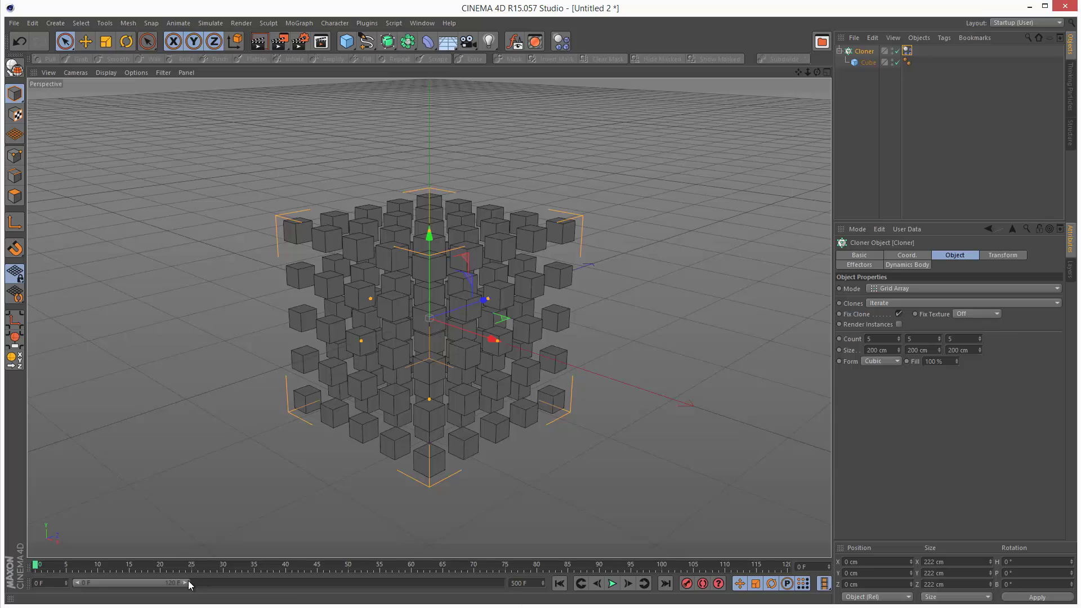
left_click_drag(189, 581, 518, 594)
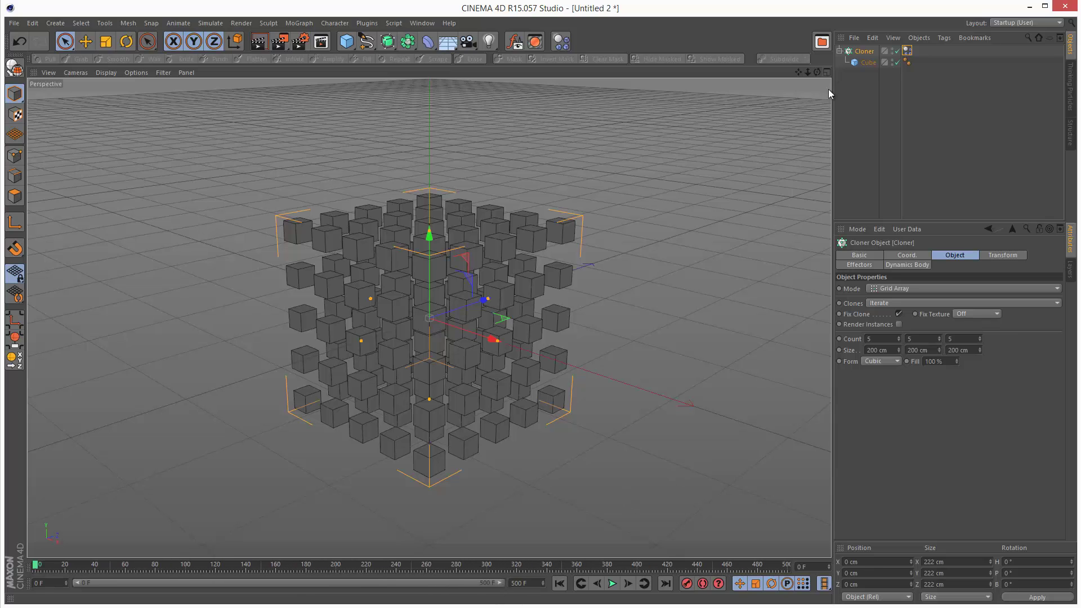
scroll(558, 343, "down", 3)
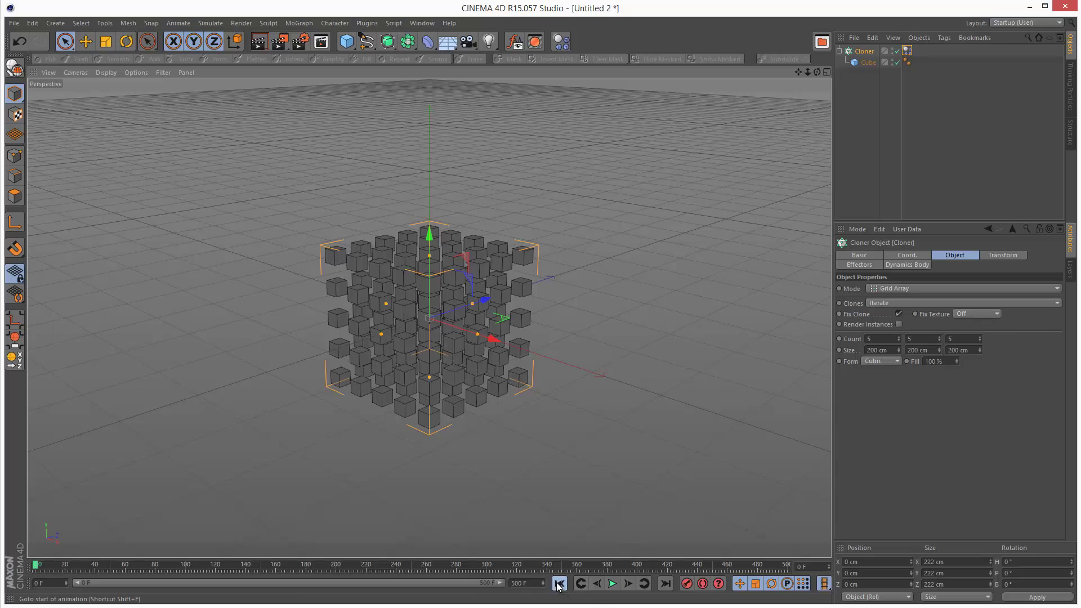
- Test playback while moving the Cloner along Z, then stop and rewind to frame 0
left_click(612, 583)
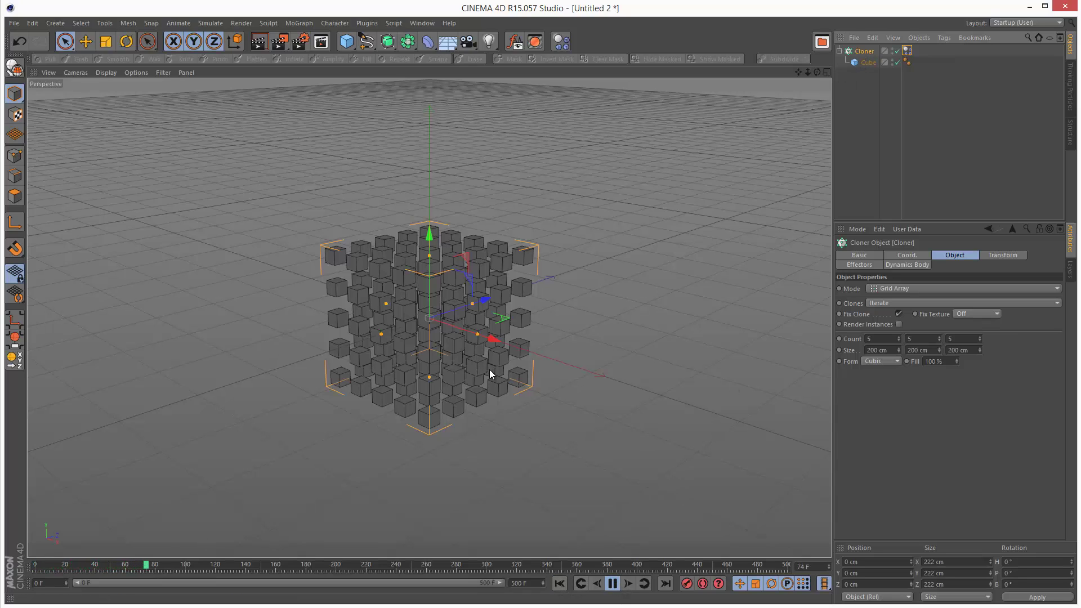
mouse_move(486, 304)
left_mouse_down()
mouse_move(694, 222)
mouse_move(379, 334)
mouse_move(627, 245)
mouse_move(373, 315)
mouse_move(639, 248)
mouse_move(501, 293)
left_mouse_up()
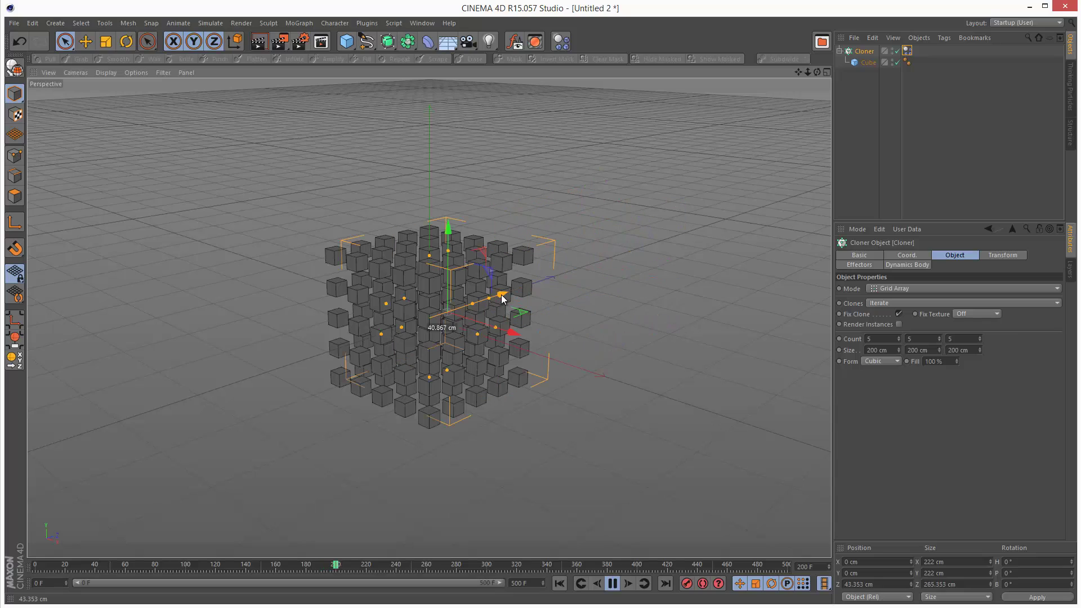
left_click(613, 583)
left_click(558, 585)
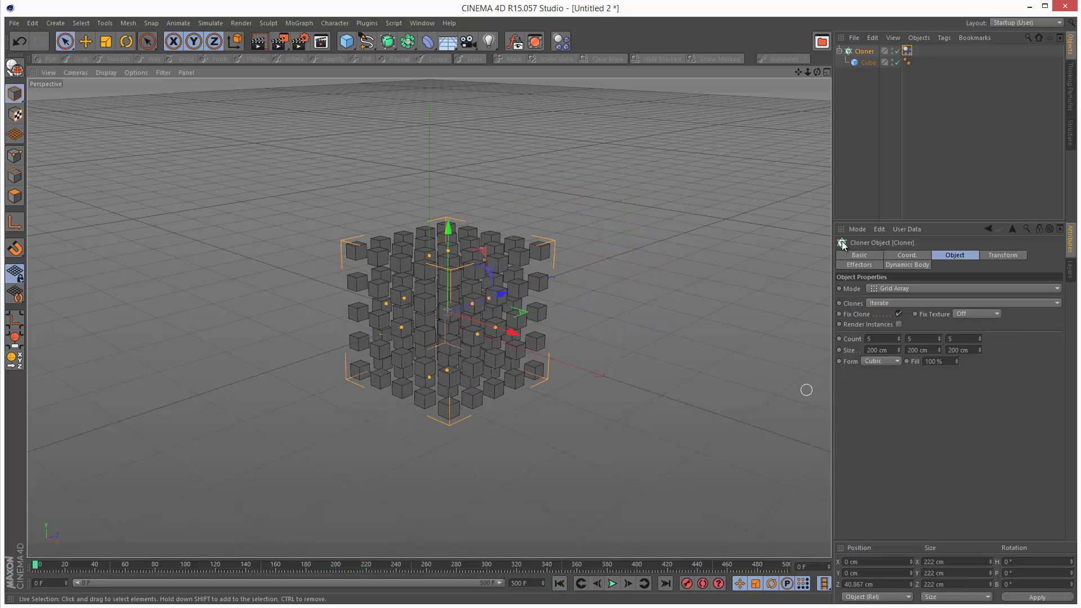
left_click(907, 51)
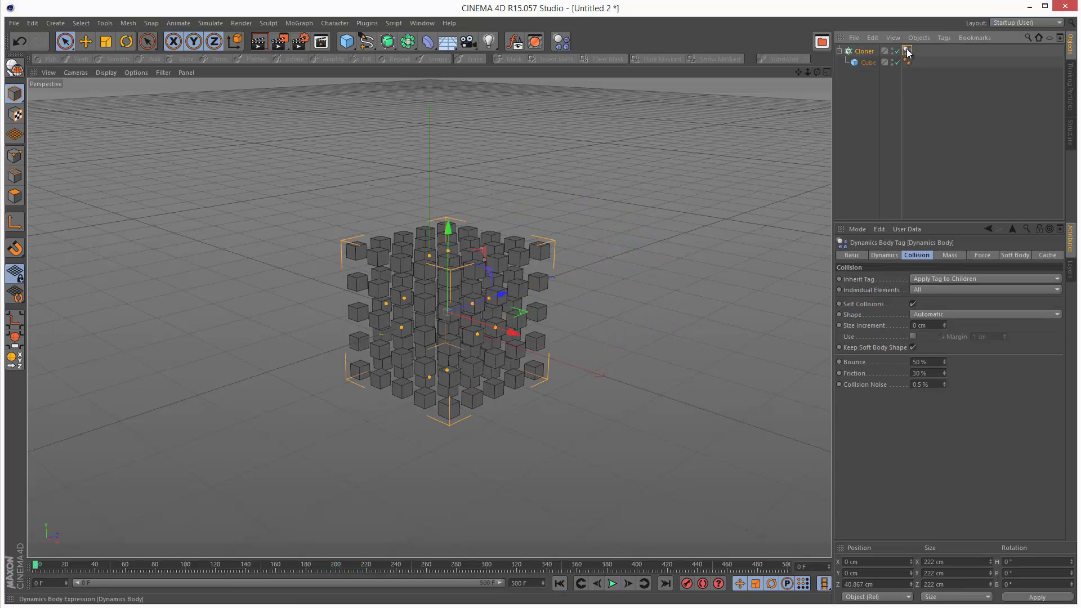
- Set Follow Position to 10 in the Dynamics Body Force tab and play the simulation
left_click(982, 256)
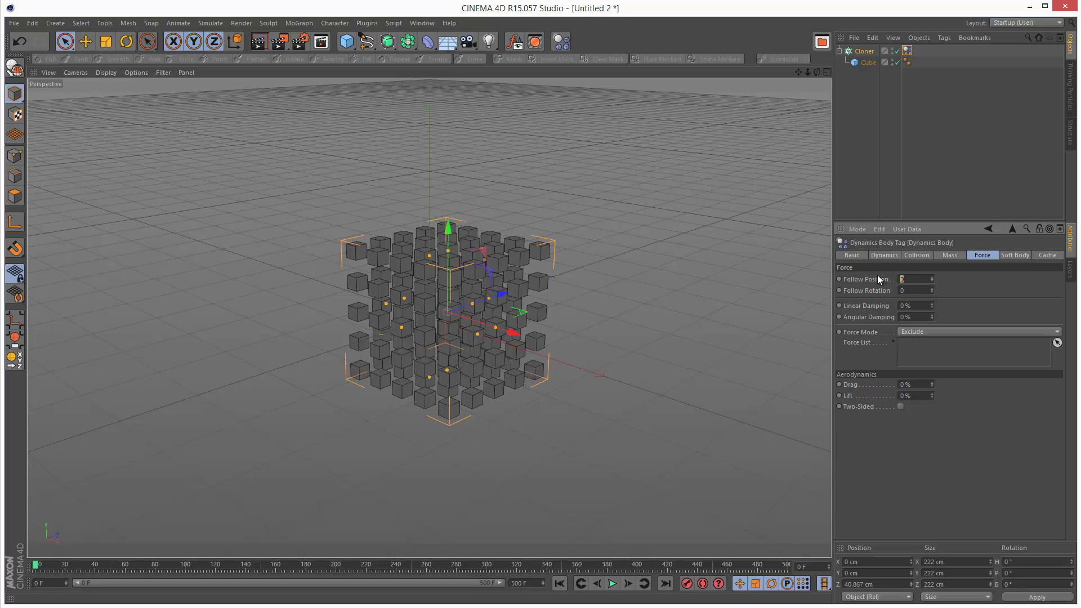
key("Return")
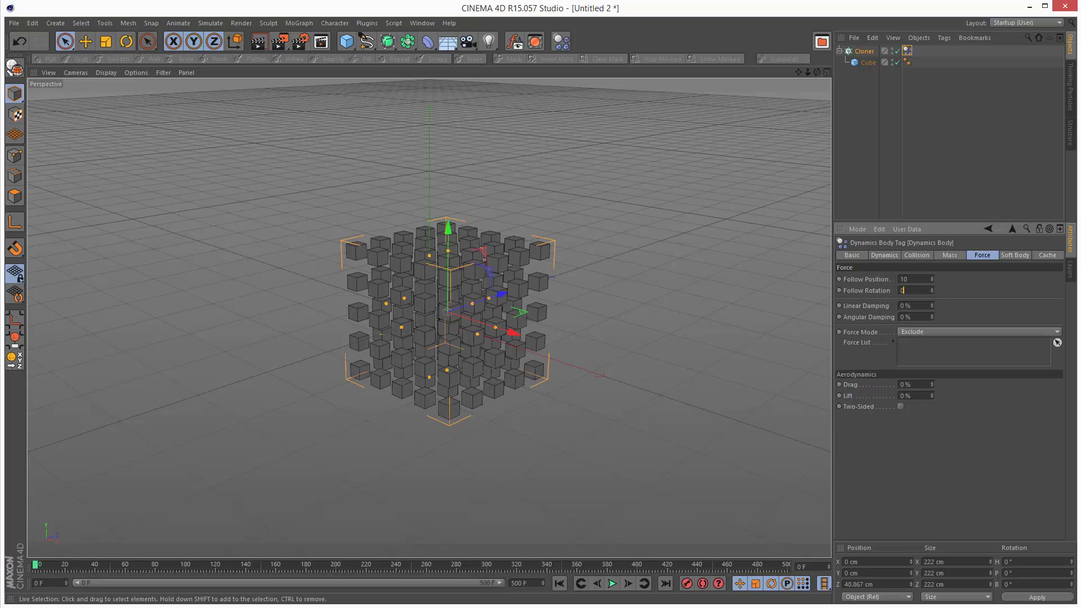
left_click(612, 583)
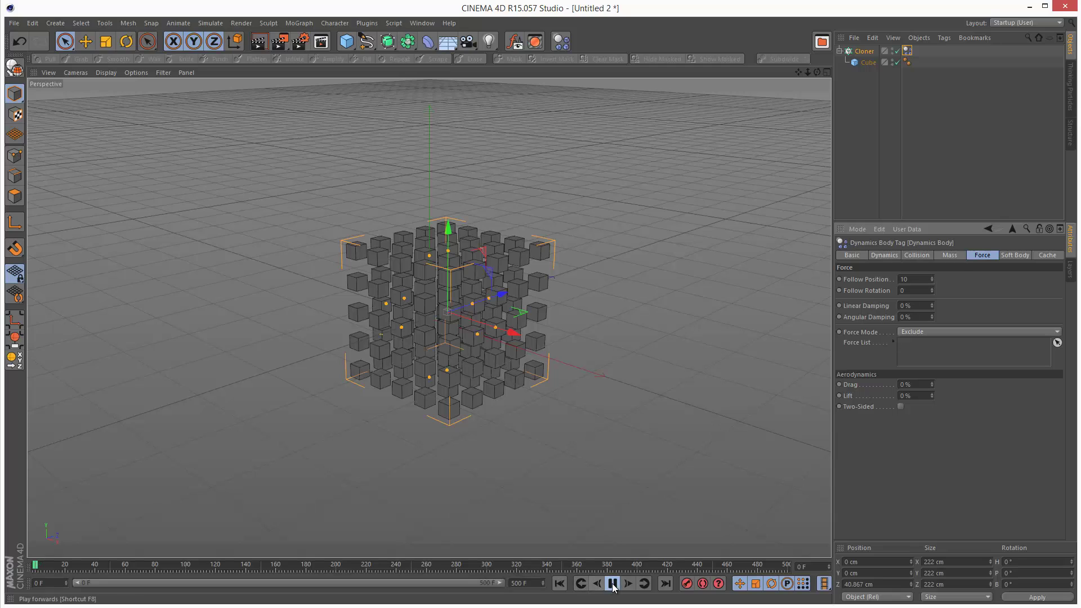
left_click(863, 53)
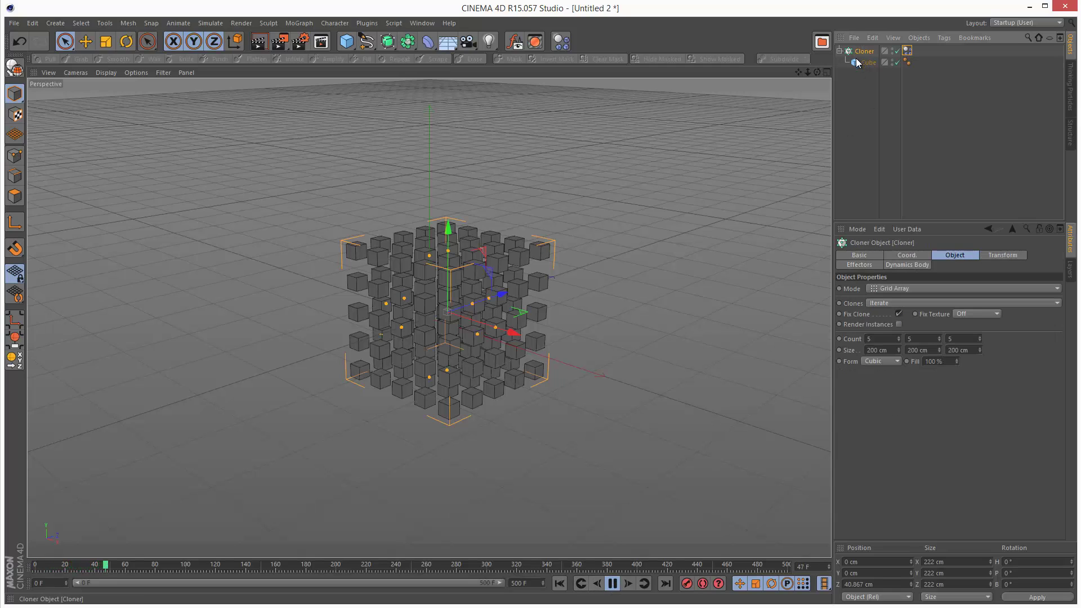
- Drag the Cloner out and back along Z during playback to watch cubes spring back
left_click_drag(499, 294, 616, 261)
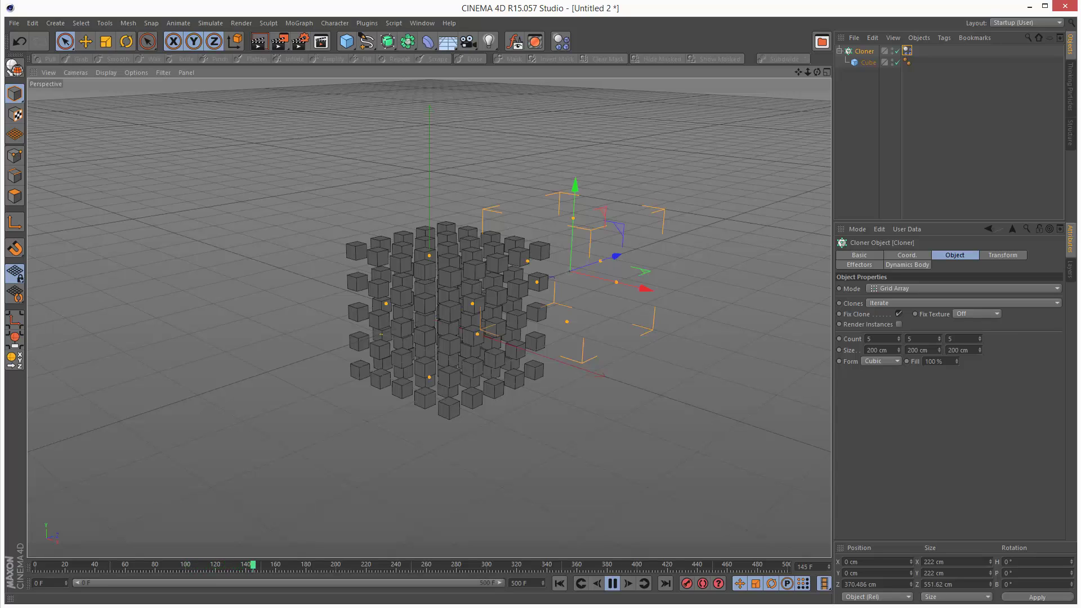
left_click(613, 583)
left_click(560, 584)
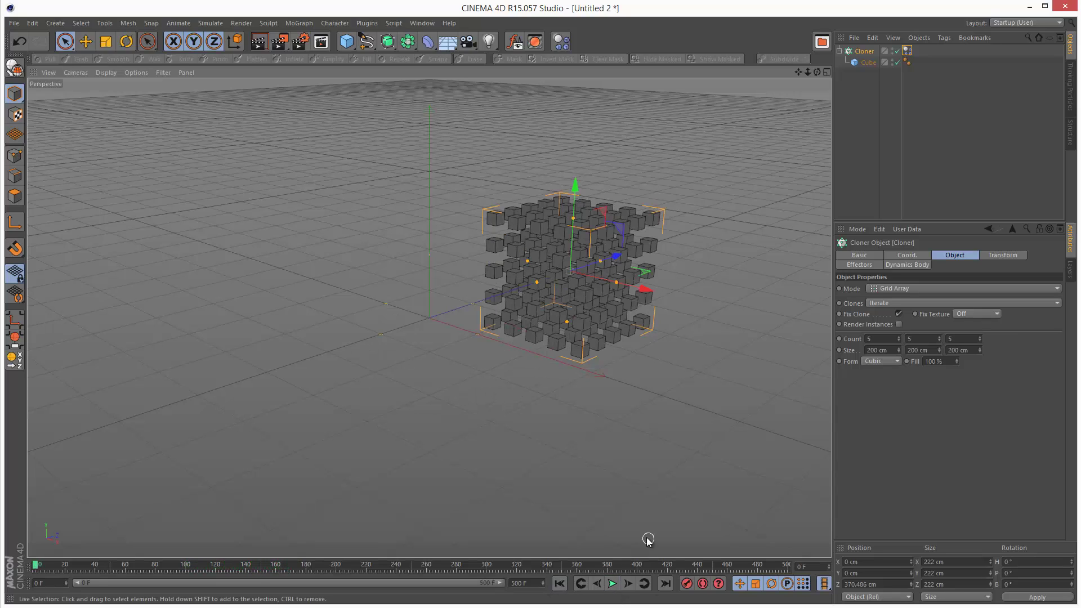
left_click(612, 583)
left_click_drag(617, 256, 517, 315)
left_click(907, 51)
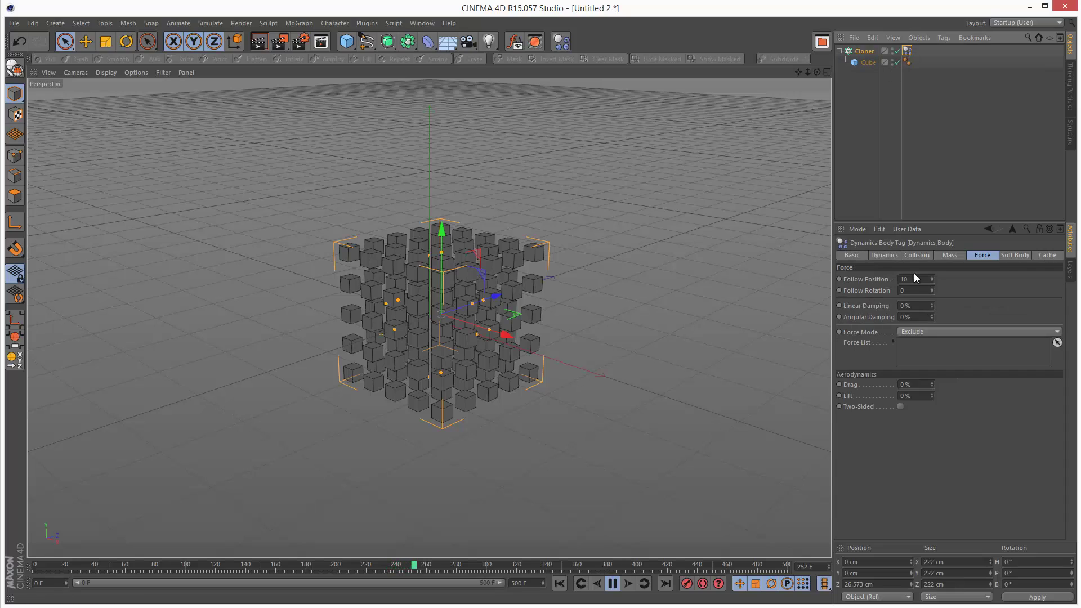
- Lower Follow Position to 4, rewind, and move the Cloner along Z during playback
left_click(932, 281)
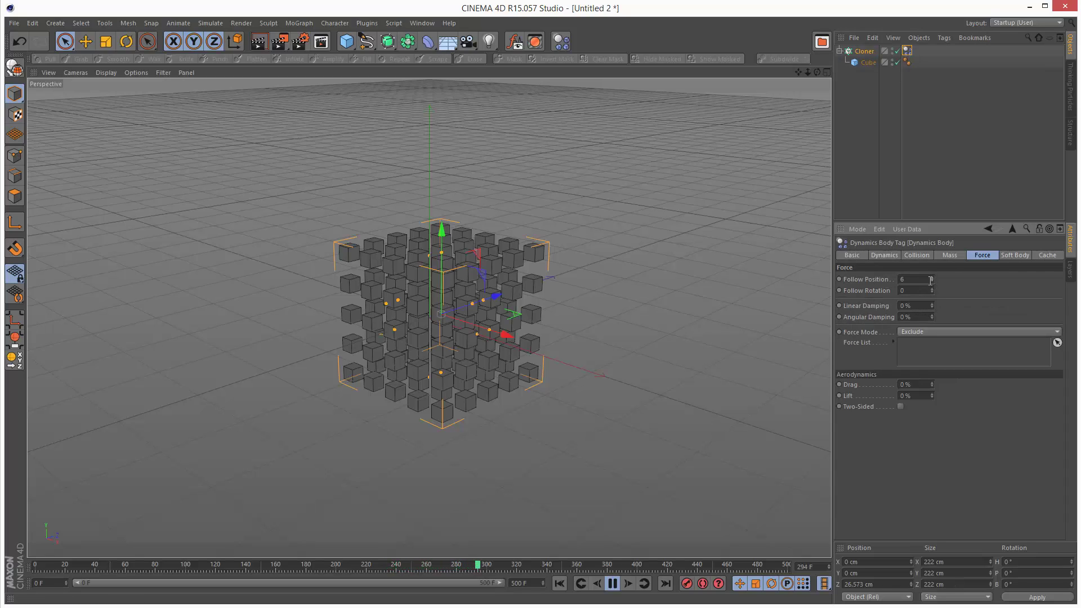
left_click(613, 583)
left_click(559, 584)
left_click(612, 582)
left_click_drag(498, 297, 566, 306)
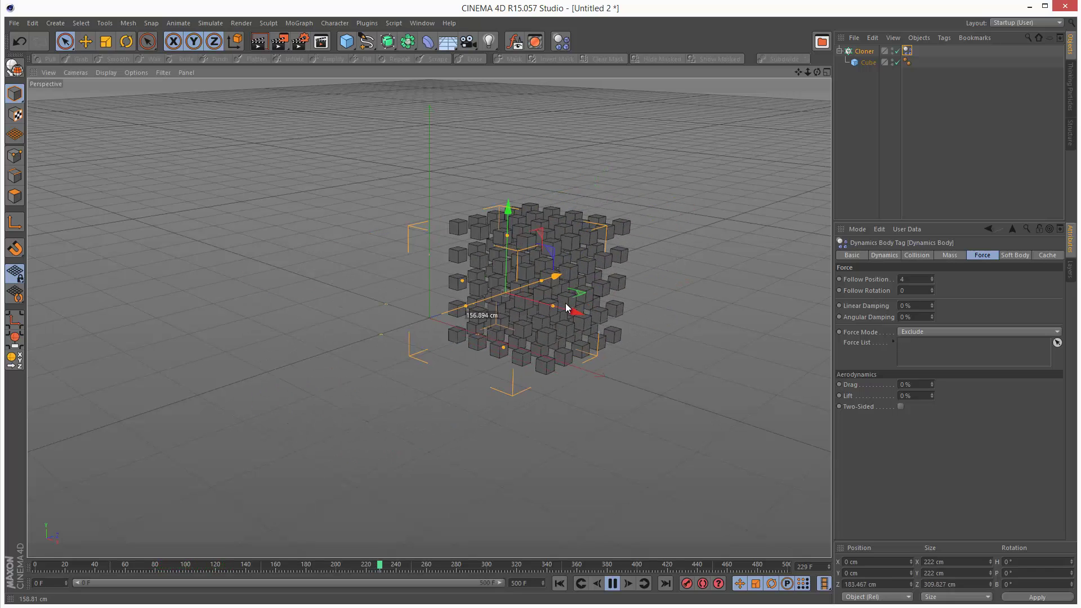
- Replay from frame 0, dragging the Cloner farther along Z and back, then stop at frame 340
left_click(614, 584)
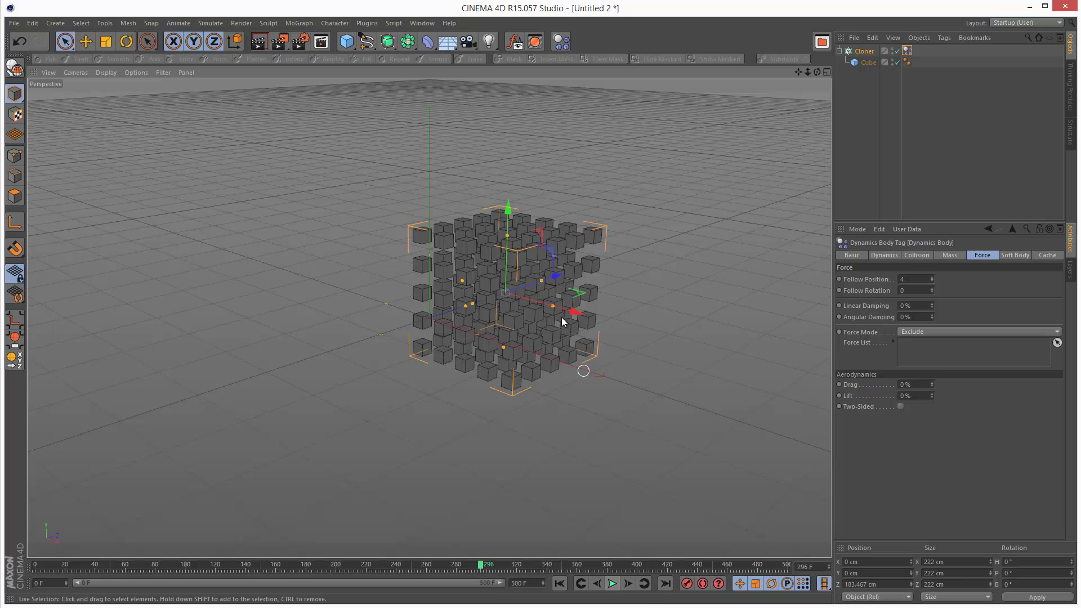
left_click(612, 584)
left_click_drag(559, 278, 661, 243)
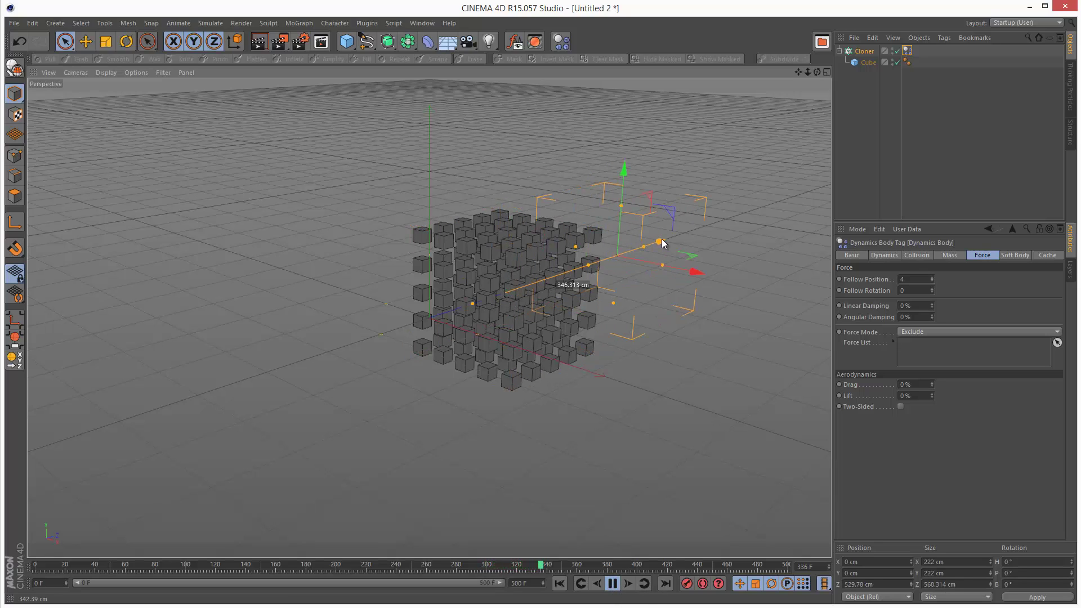
left_click(613, 584)
left_click(579, 585)
left_click(613, 584)
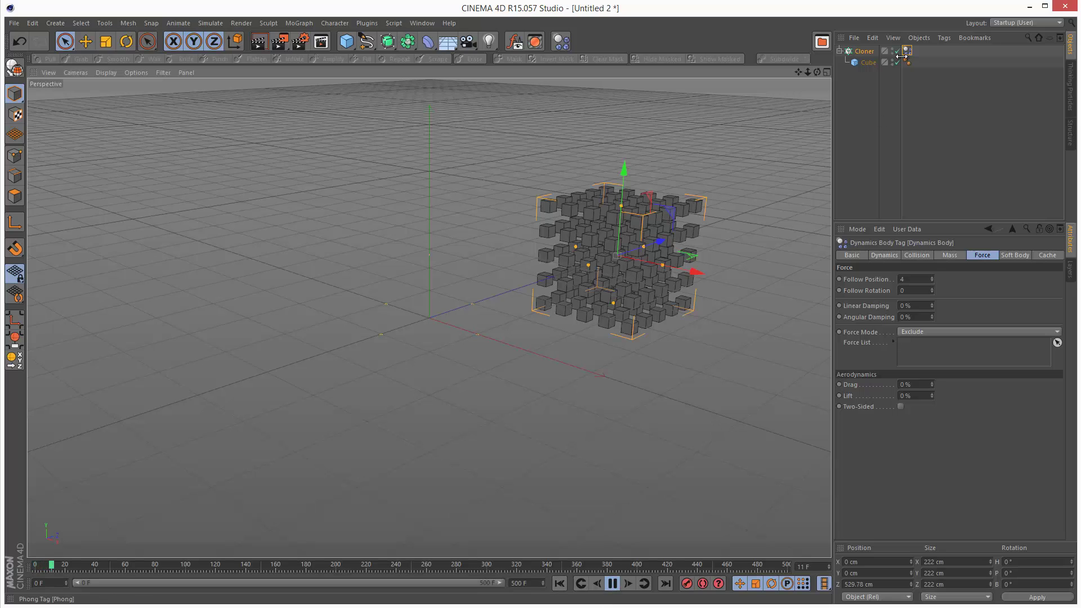
left_click_drag(663, 249, 664, 282)
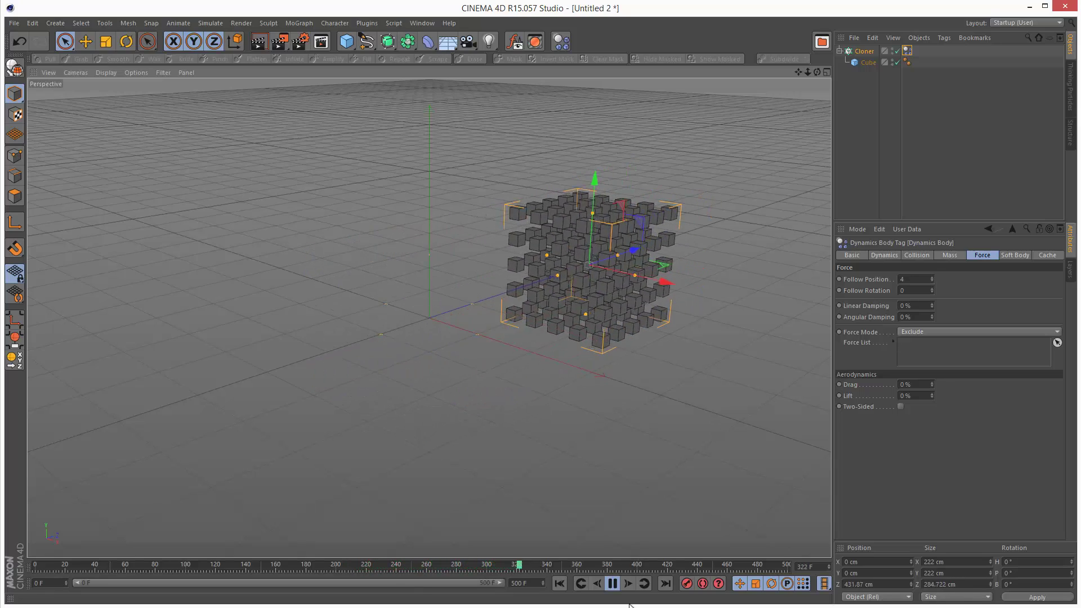
left_click(612, 584)
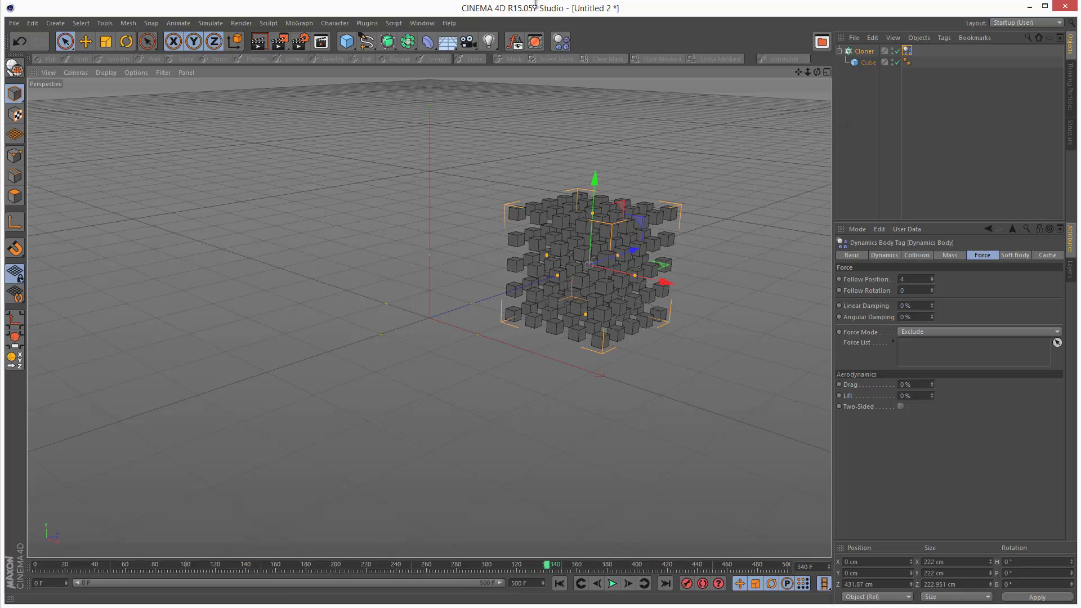
left_click(346, 42)
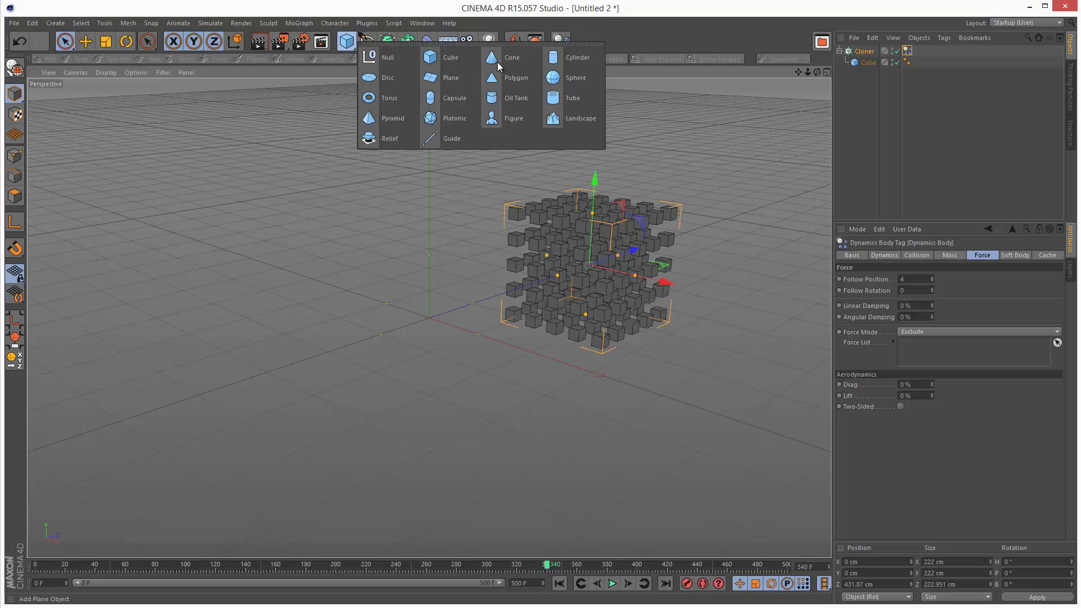
- Add a Sphere with a Dynamics Body tag set to Dynamic Off as a collider
left_click(556, 78)
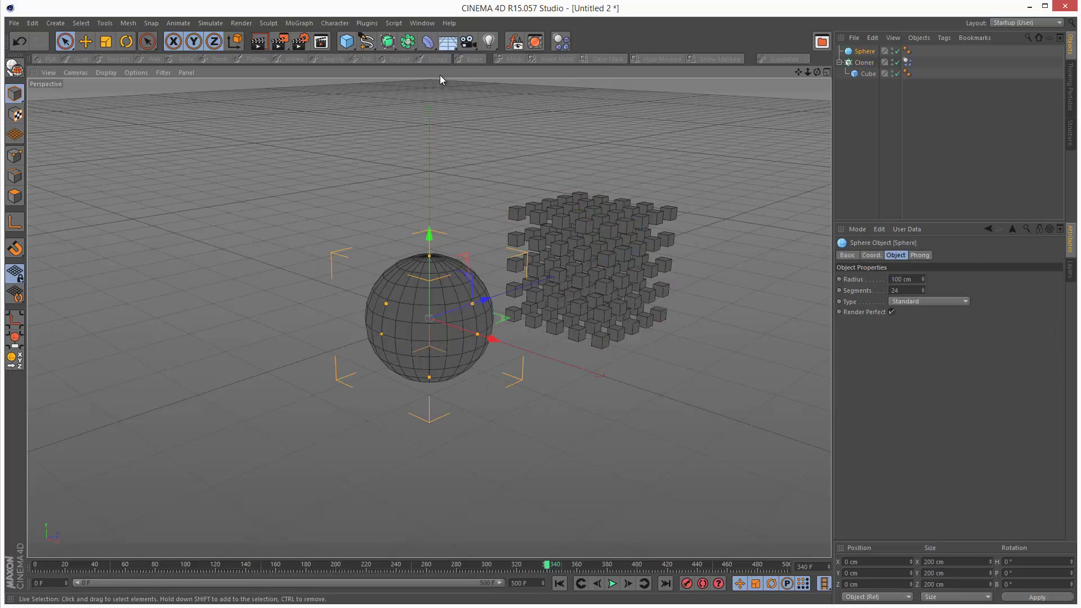
left_click(563, 46)
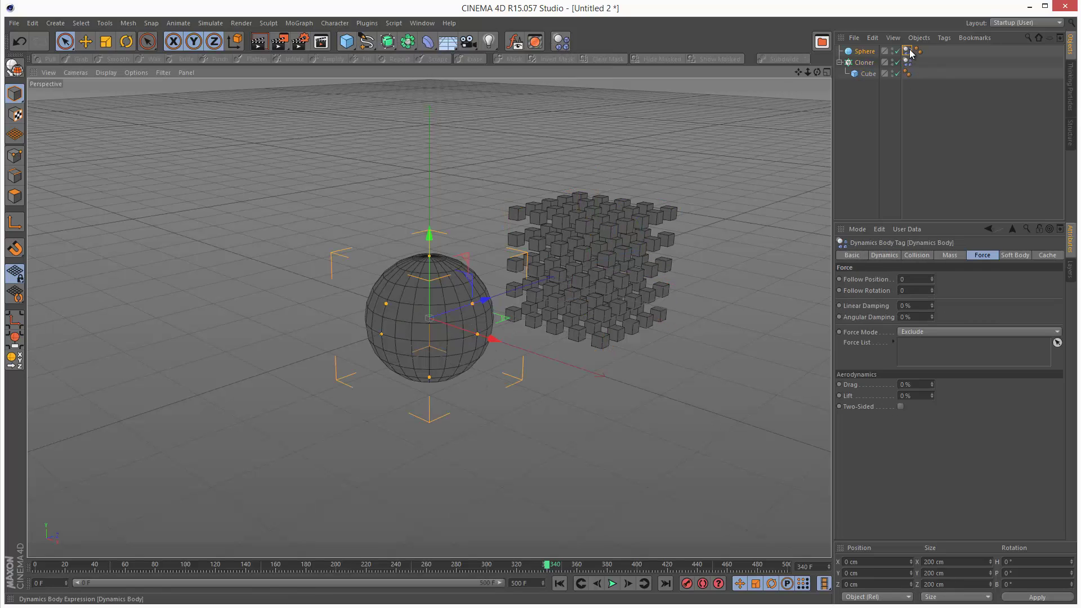
left_click(885, 256)
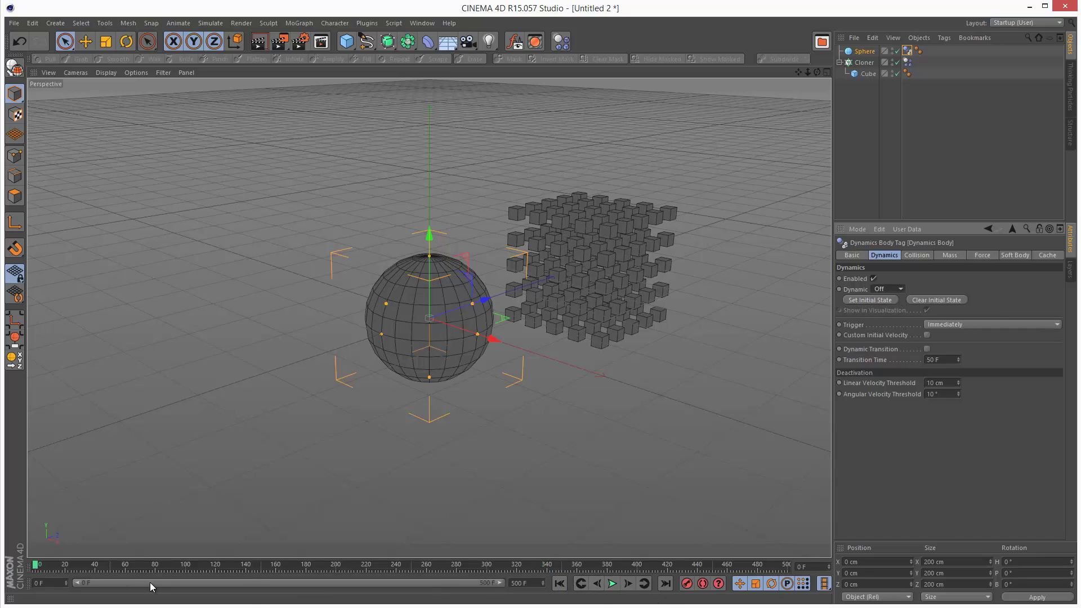
left_click(864, 63)
- Rewind to frame 0 and drag the cube grid along Z into the sphere
left_click_drag(634, 257, 621, 259)
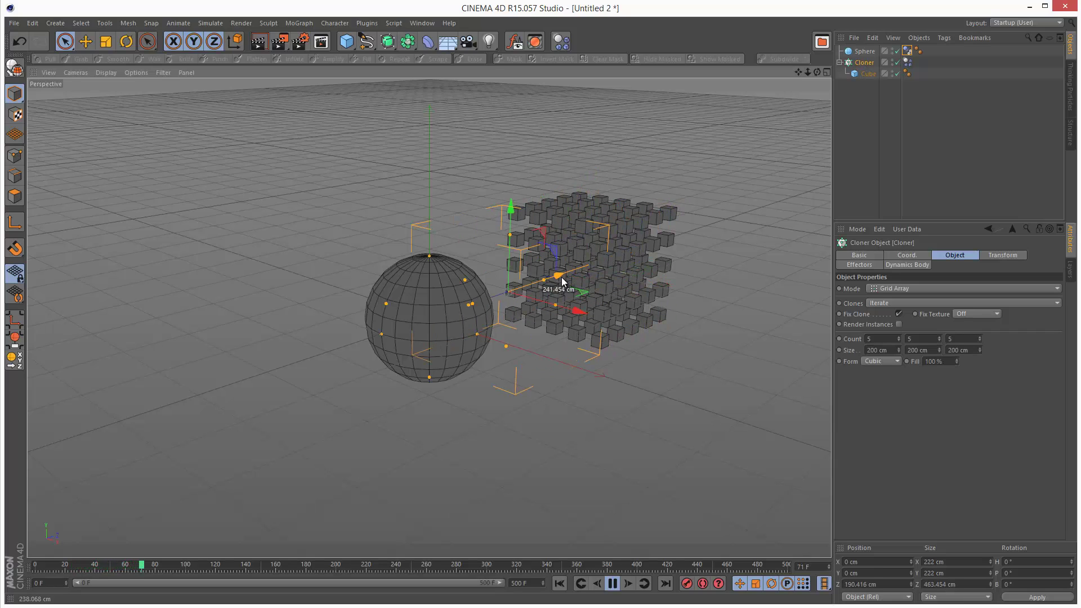
left_click(581, 586)
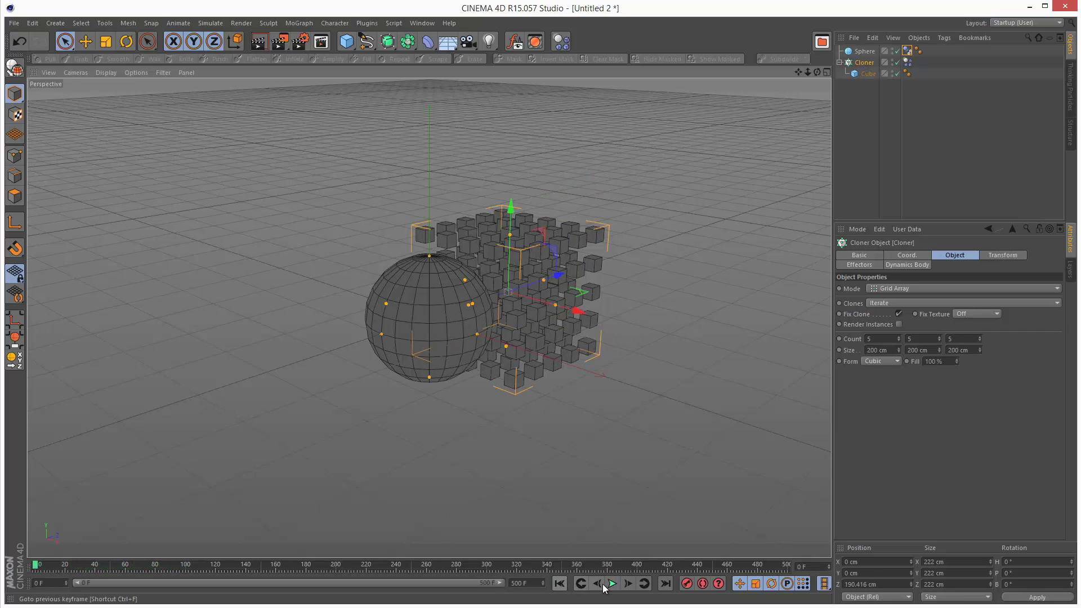
left_click_drag(556, 278, 614, 313)
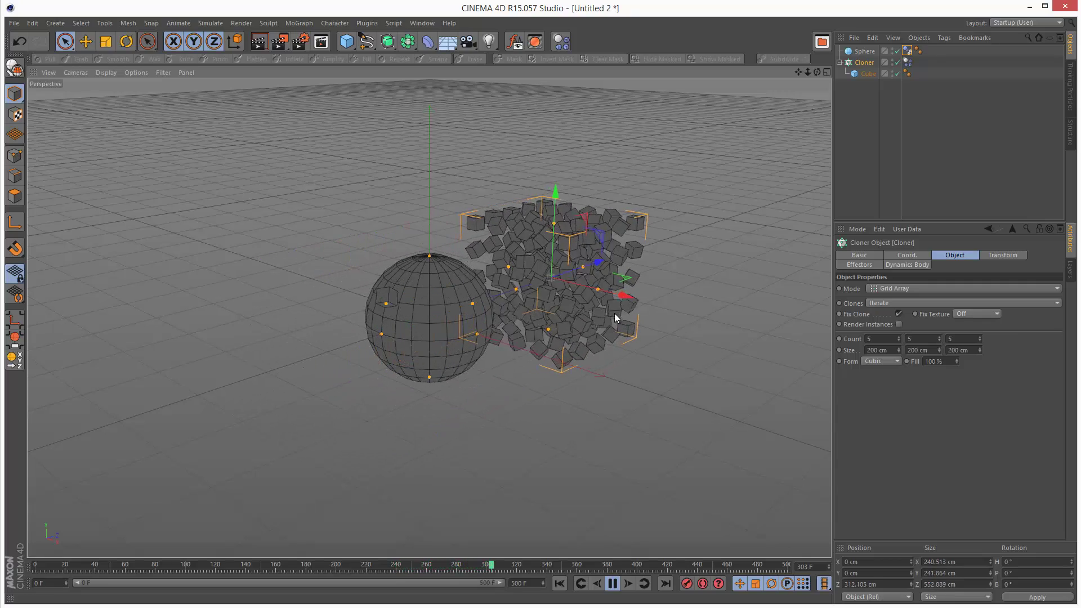
- Hide the sphere in the viewport and drag the grid along Z during playback to test scattering
left_click(893, 49)
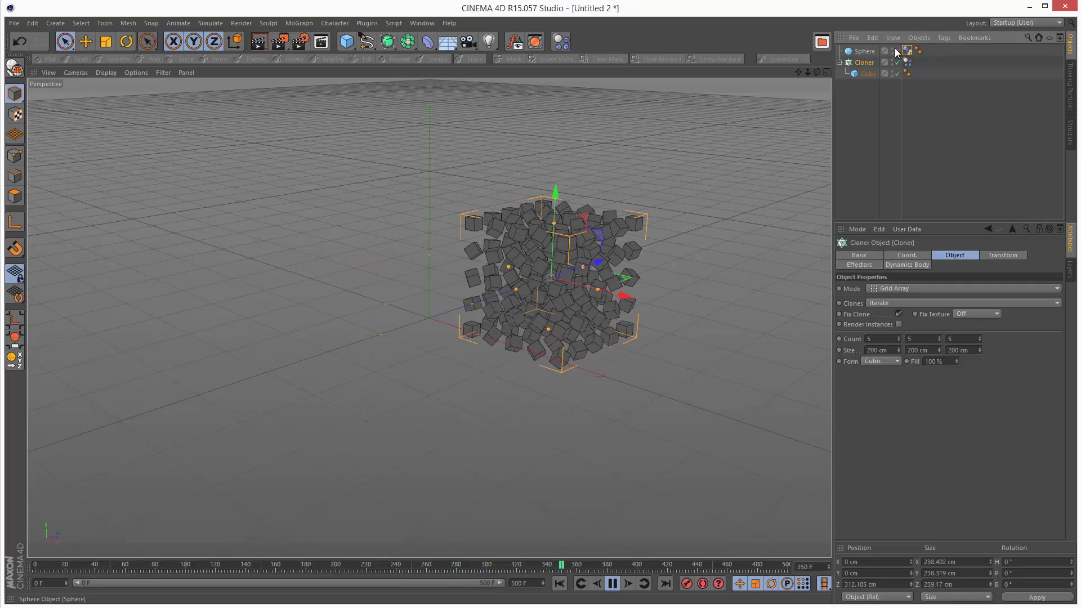
left_click(893, 49)
left_click(893, 49)
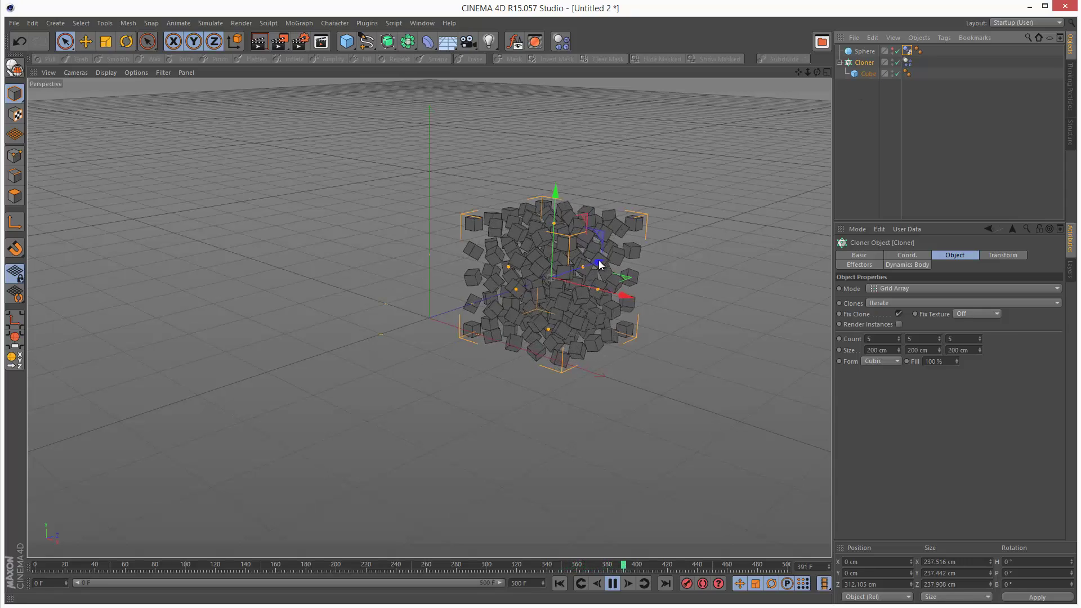
left_click_drag(598, 262, 537, 296)
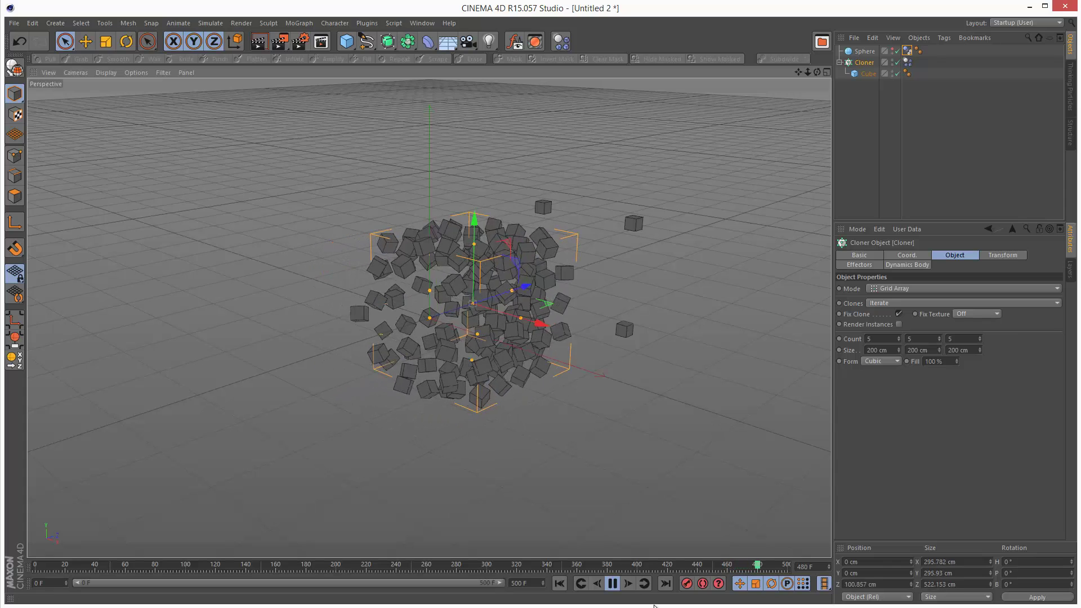
left_click(591, 590)
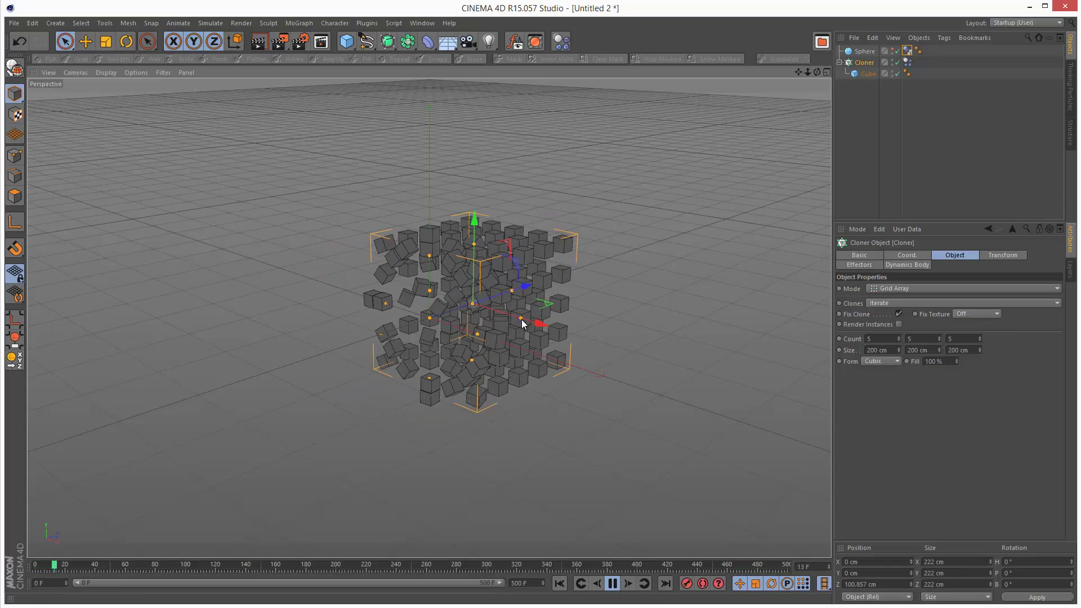
mouse_move(524, 290)
left_mouse_down()
mouse_move(478, 318)
mouse_move(524, 302)
left_mouse_up()
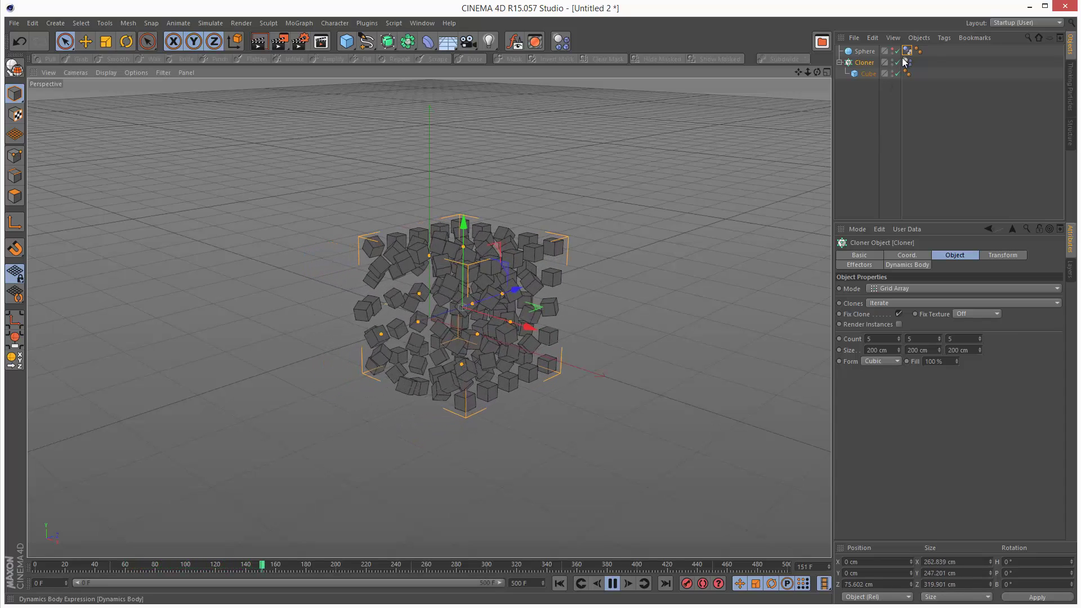
- Set Follow Rotation and Follow Position to 6 in the Cloner Dynamics Body tag's Force settings
left_click(907, 63)
left_click(982, 256)
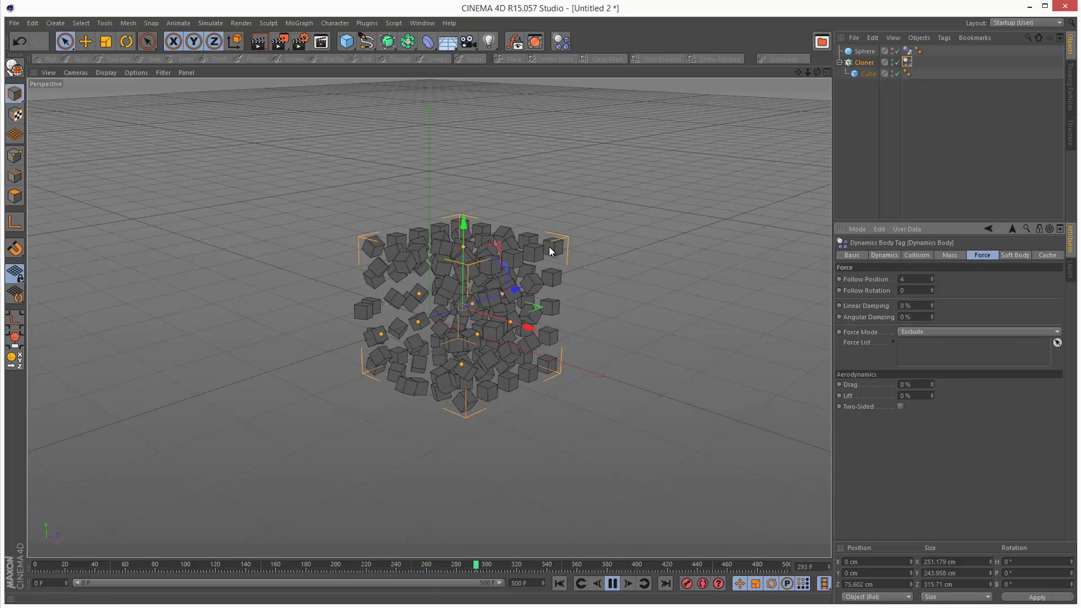
double_click(918, 291)
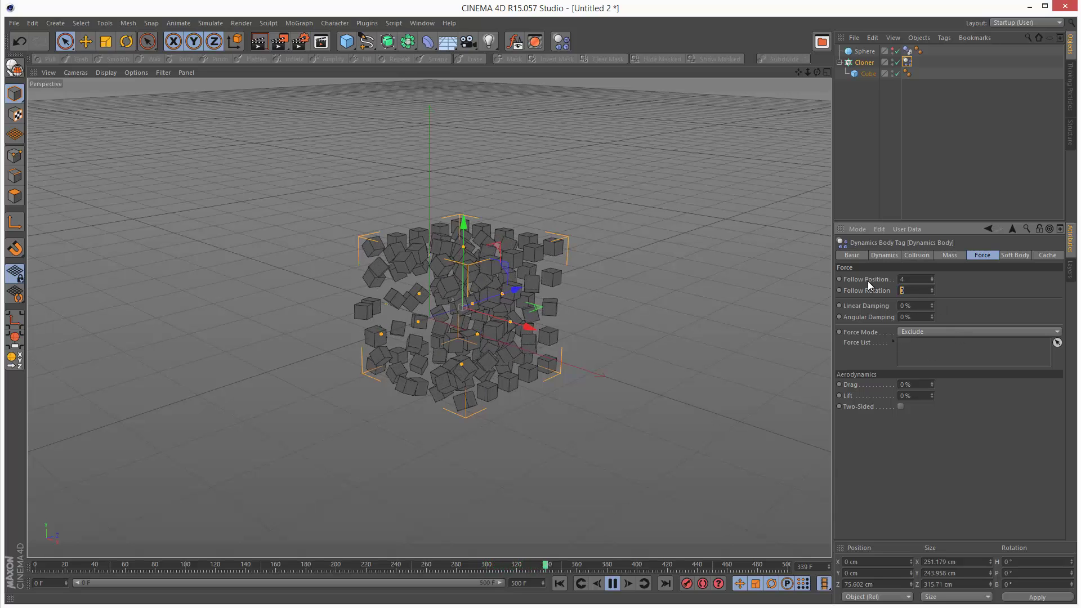
type("4")
key("Return")
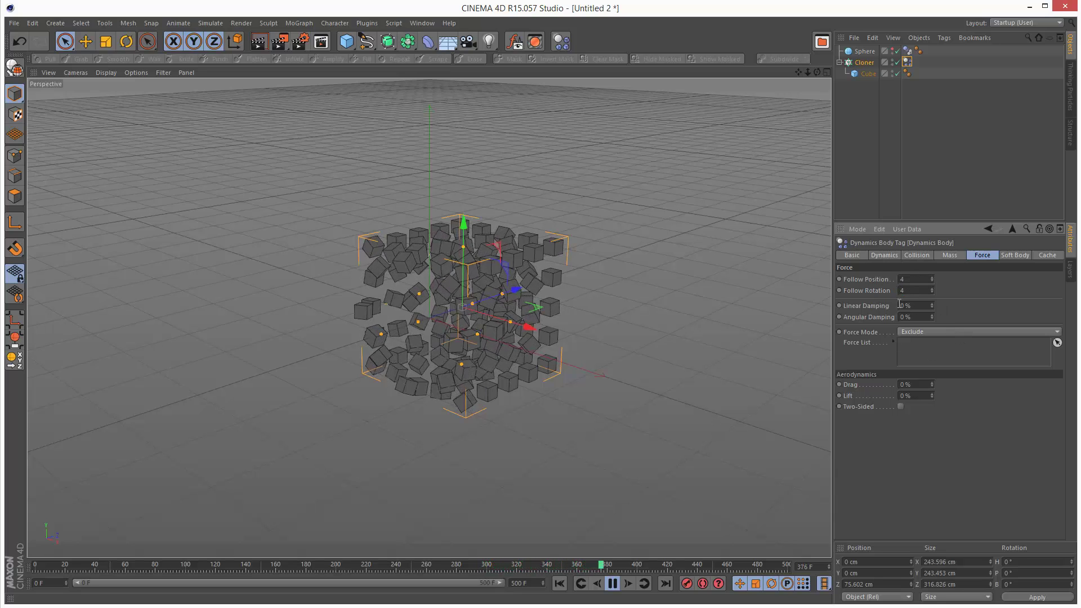
double_click(914, 280)
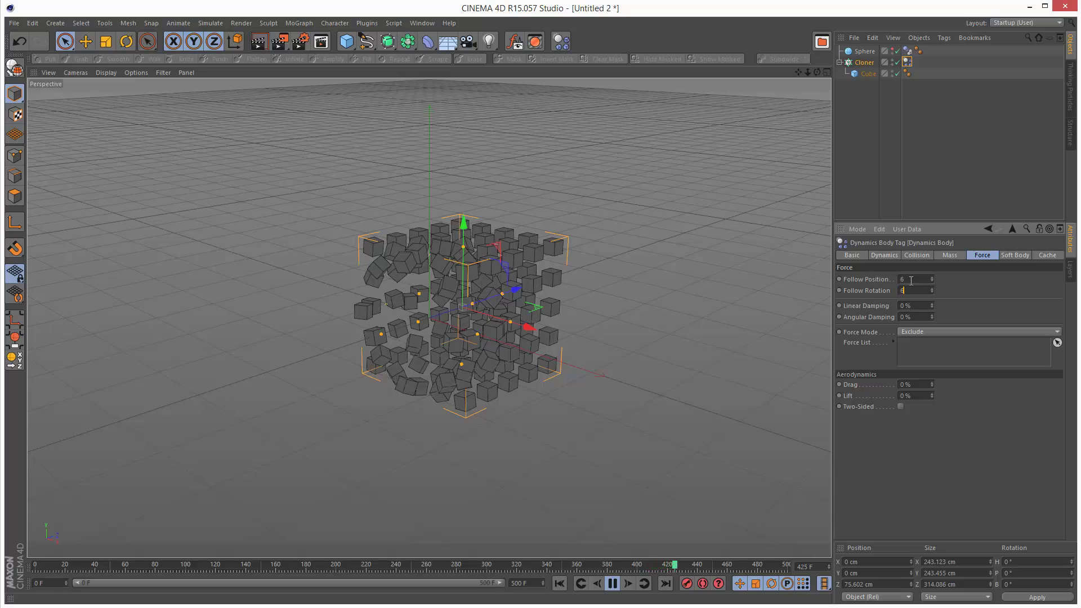
- Replay the simulation from frame 0 and drag the cube grid along Z
left_click(560, 584)
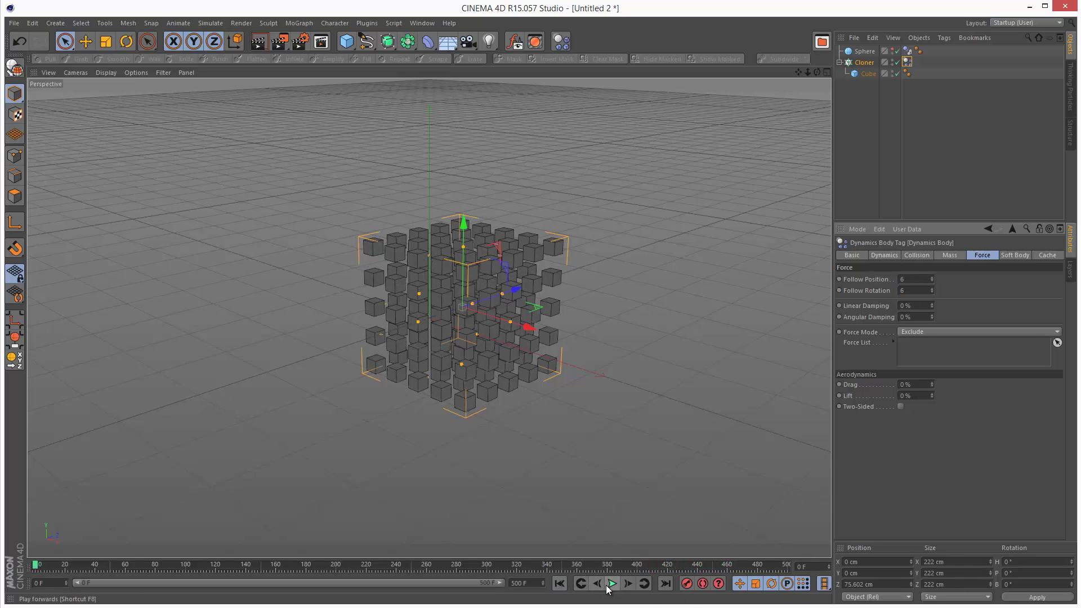
left_click(612, 584)
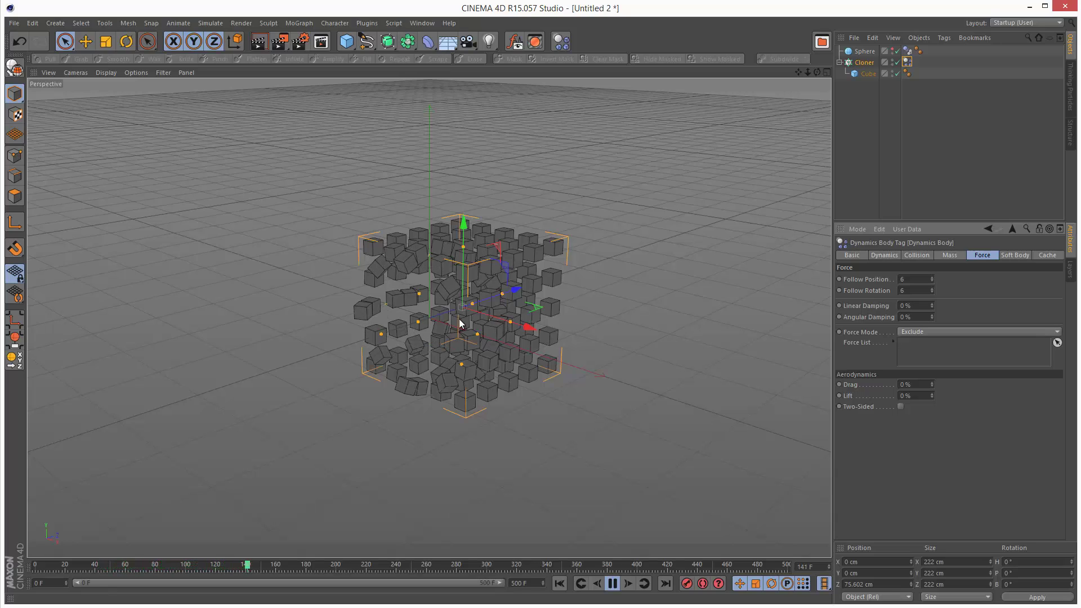
left_click_drag(508, 293, 541, 290)
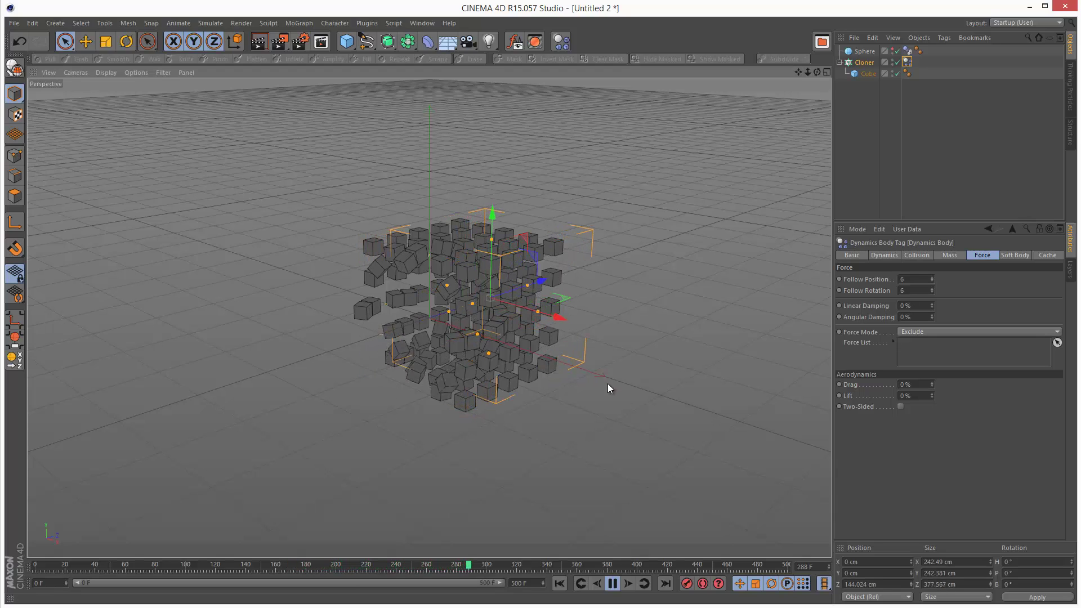
- Restart playback from the beginning and drag the cube grid along Z
left_click(560, 584)
left_click(613, 584)
left_click_drag(543, 281, 497, 326)
- Enlarge the Sphere's radius to 176 cm and drag the Cloner along Z through it
left_click(865, 51)
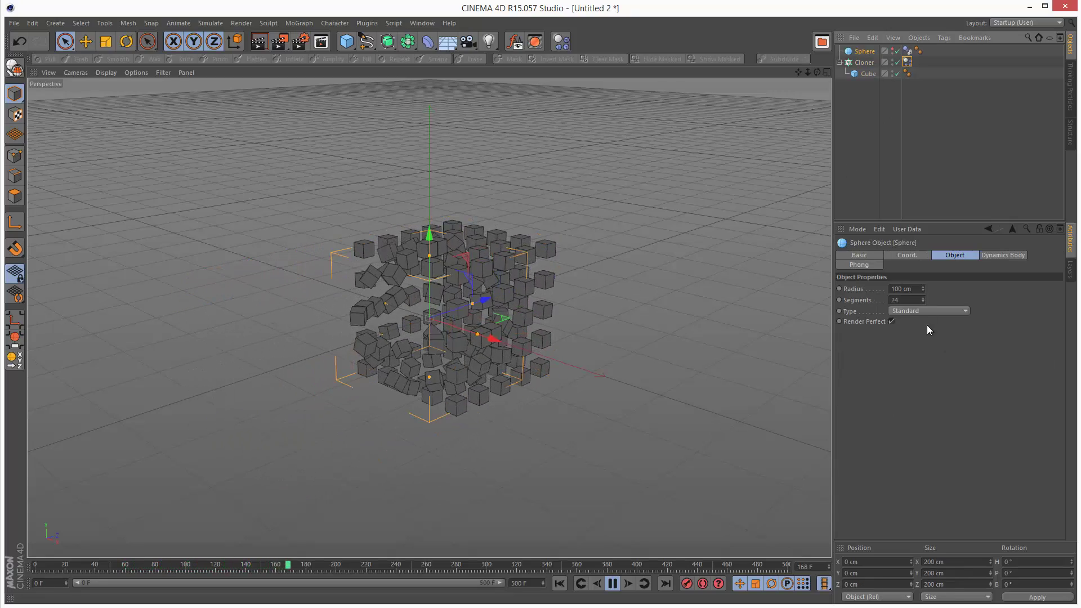
left_click_drag(923, 293, 924, 286)
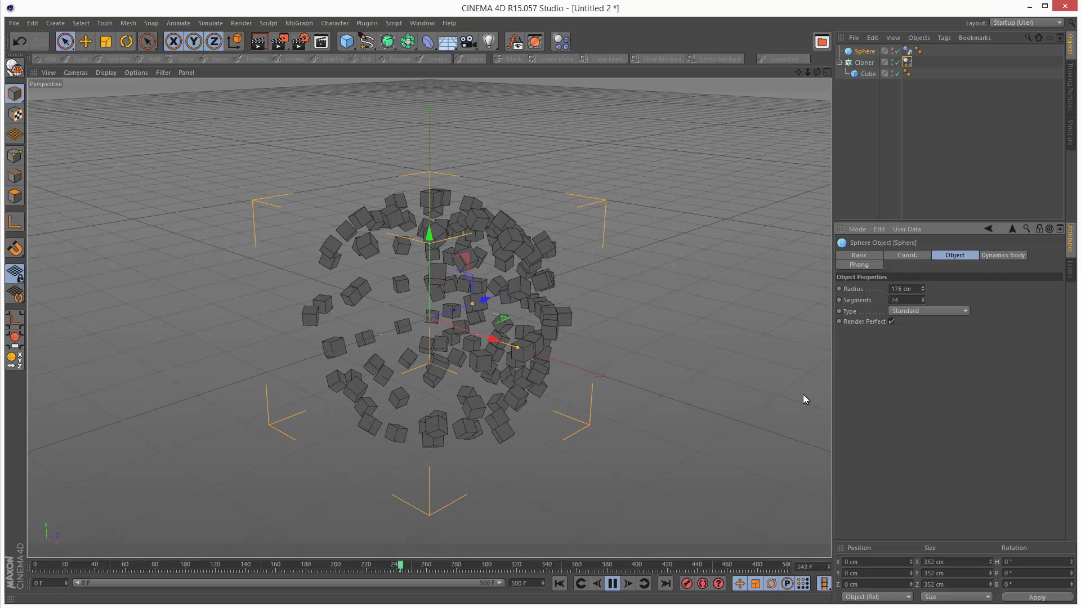
left_click(867, 63)
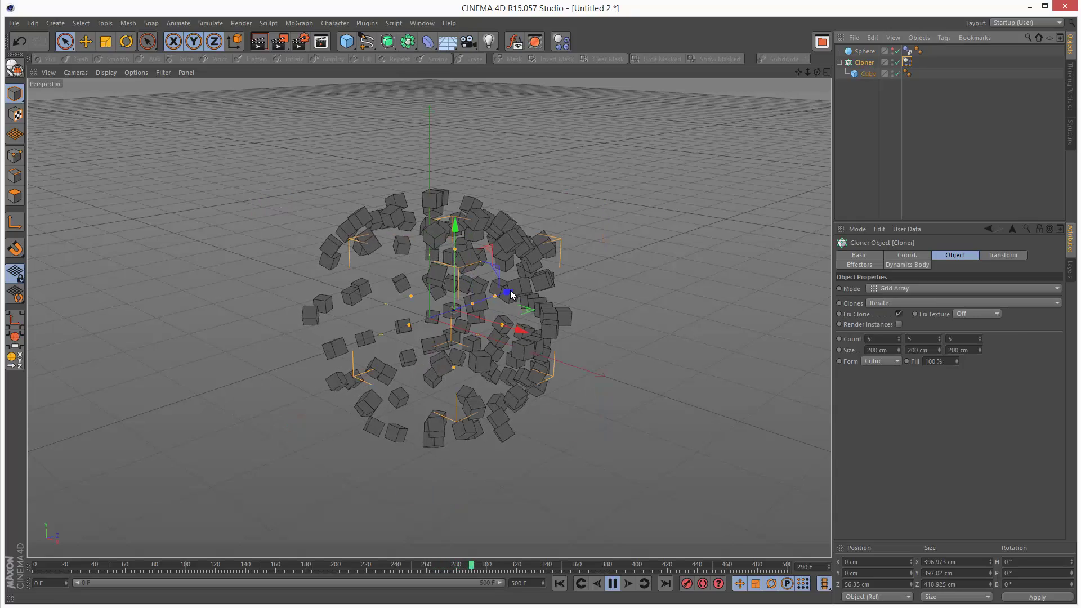
left_click_drag(512, 295, 605, 298)
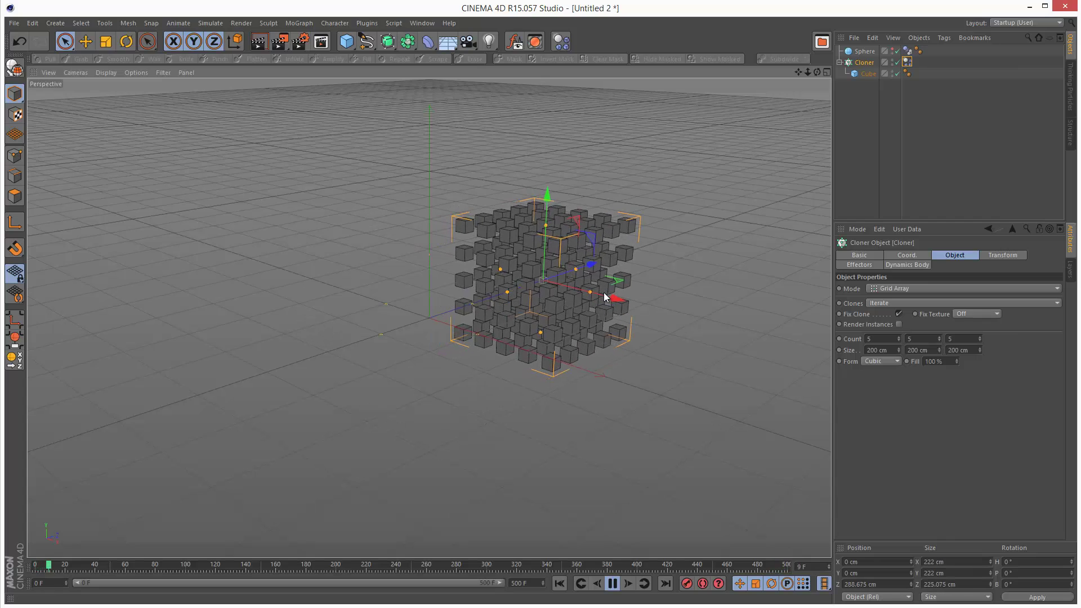